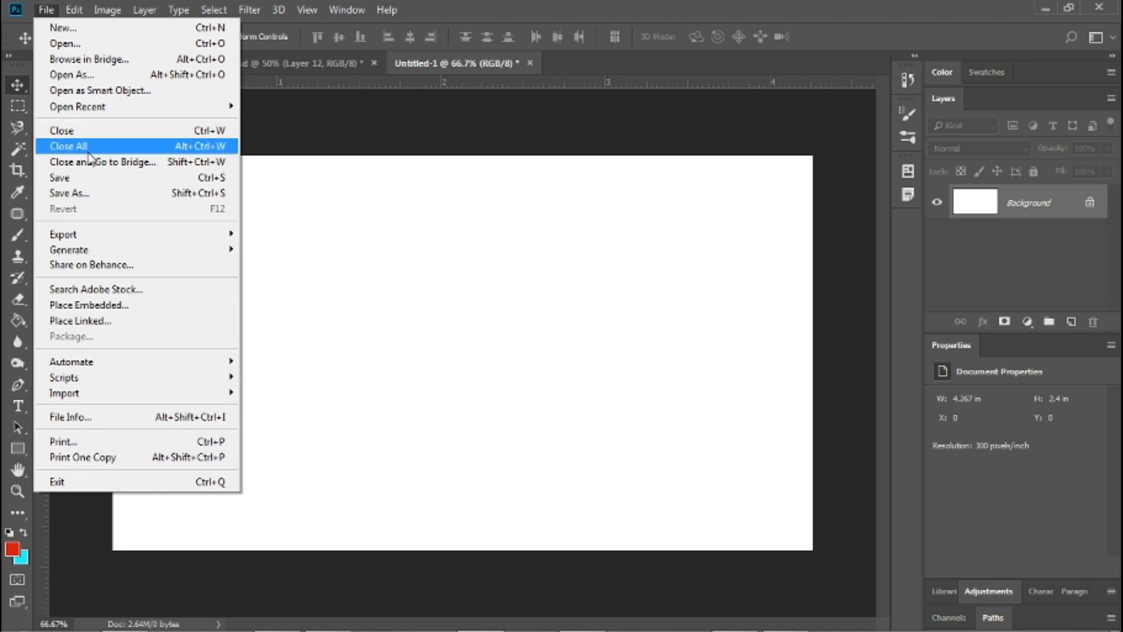
Paste the copied portrait photo onto the blank canvas as a new layer and shift it left to about X -0.24 in.
left_click(363, 269)
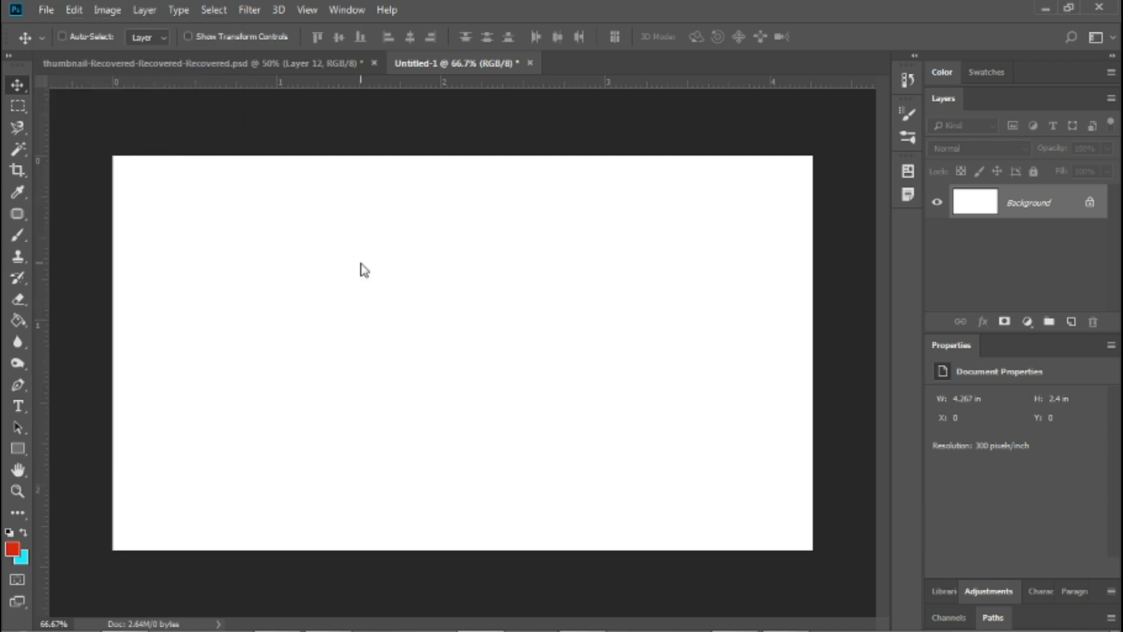
key("ctrl+v")
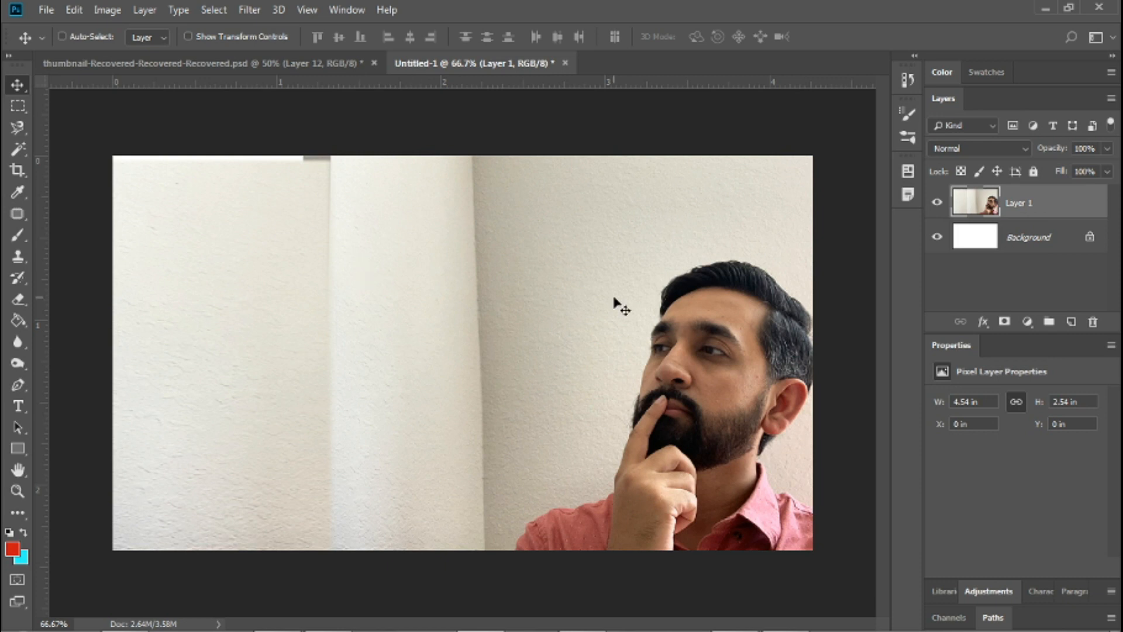
left_click_drag(619, 298, 580, 306)
key("shift+Right")
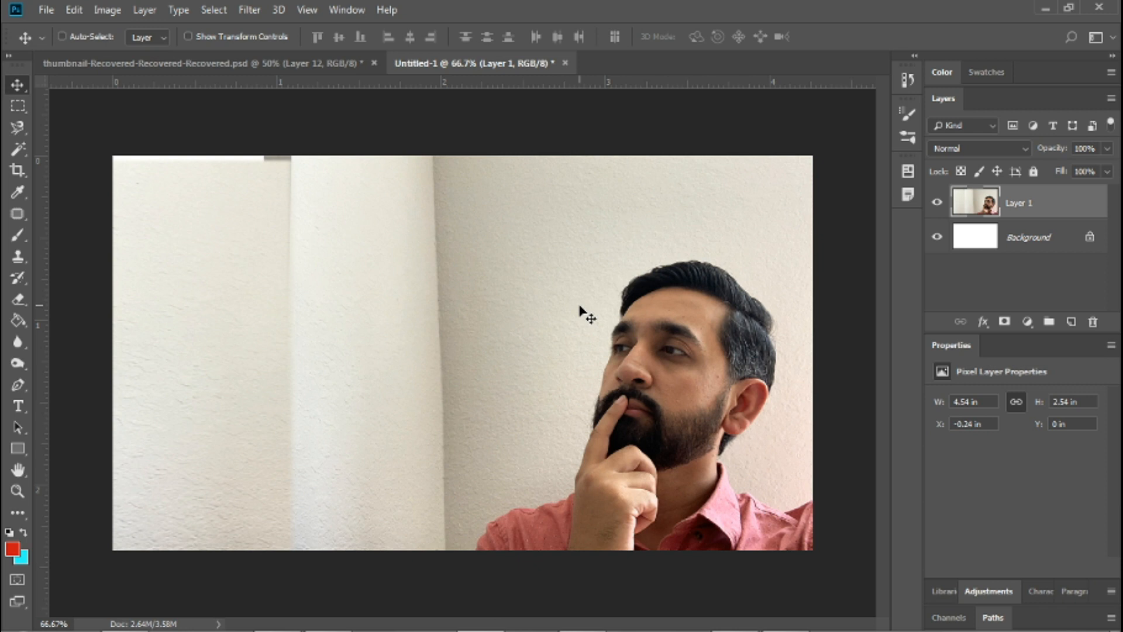
Scale the portrait photo up to about 117% and reposition it at about X -0.73 in, Y -0.43 in.
key("ctrl+t")
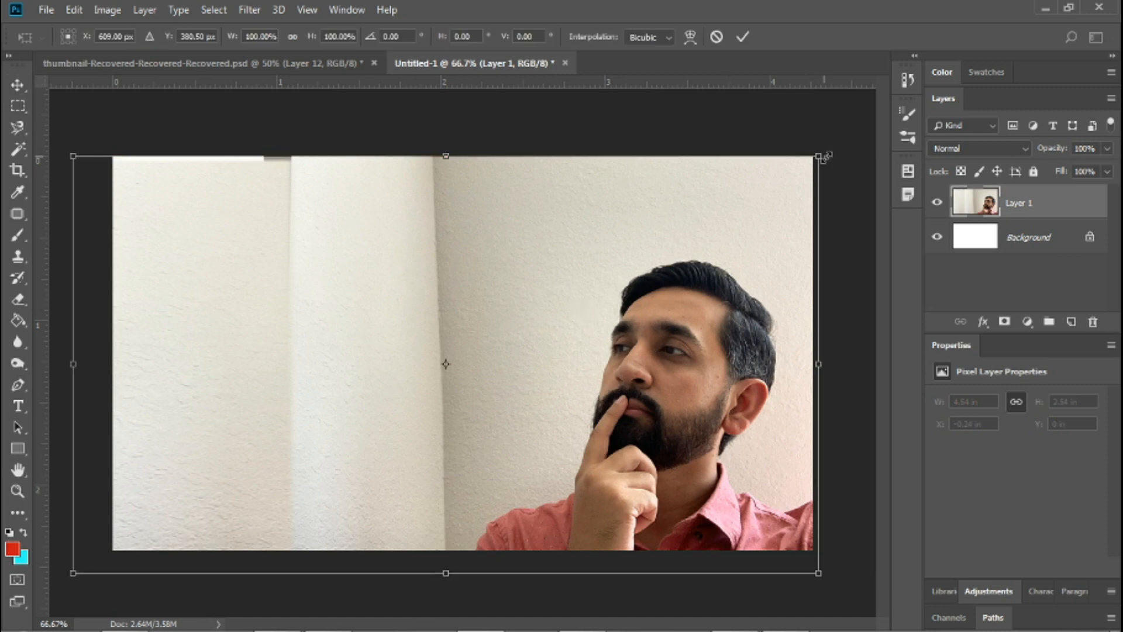
left_click_drag(817, 156, 959, 123)
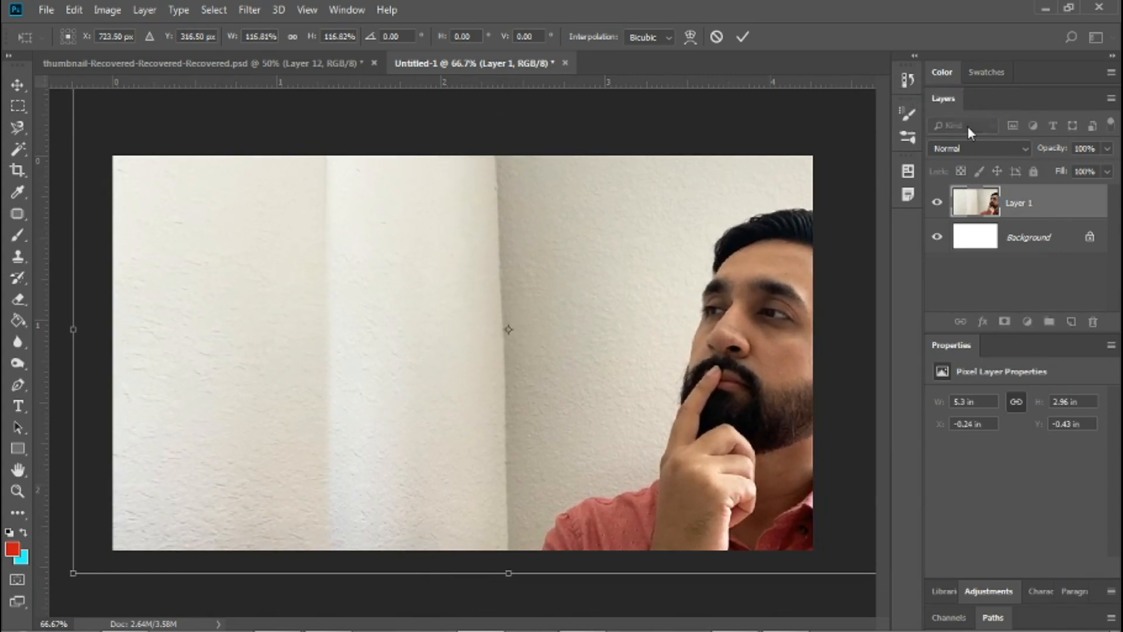
left_click_drag(695, 314, 598, 326)
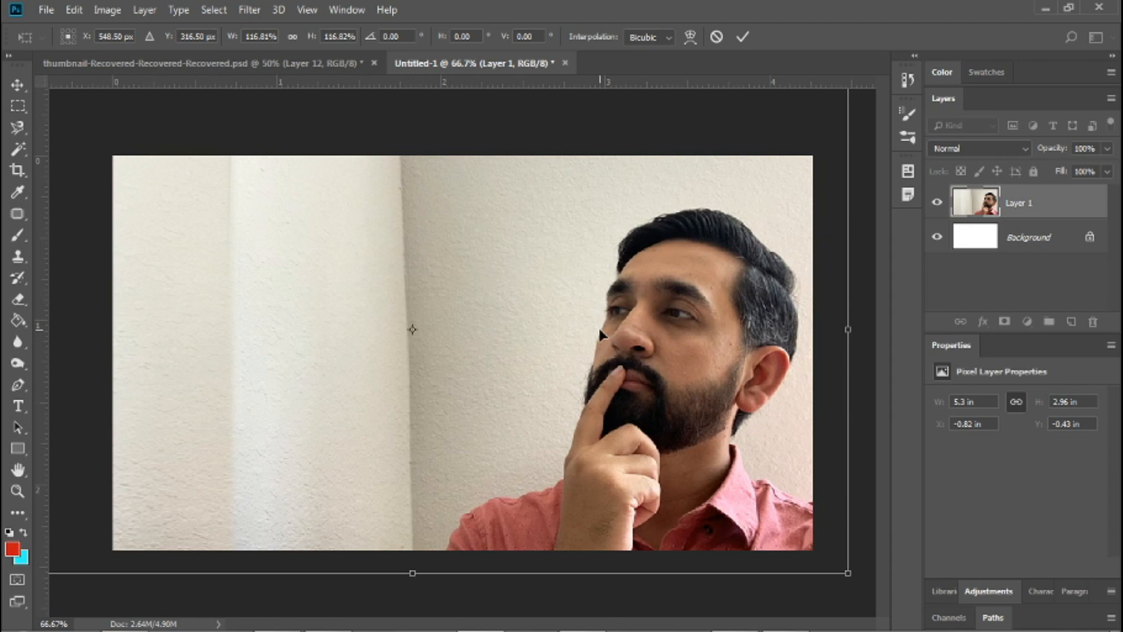
key("Right")
key("Right")
key("Right")
key("Right")
key("Right")
key("Right")
key("Right")
key("Right")
key("Right")
key("Right")
key("Right")
key("Right")
key("Right")
key("Right")
key("Right")
key("Right")
key("Right")
key("Right")
key("Right")
key("Right")
key("Right")
key("Right")
key("Right")
key("Right")
key("Right")
key("Right")
key("Right")
key("Right")
key("Right")
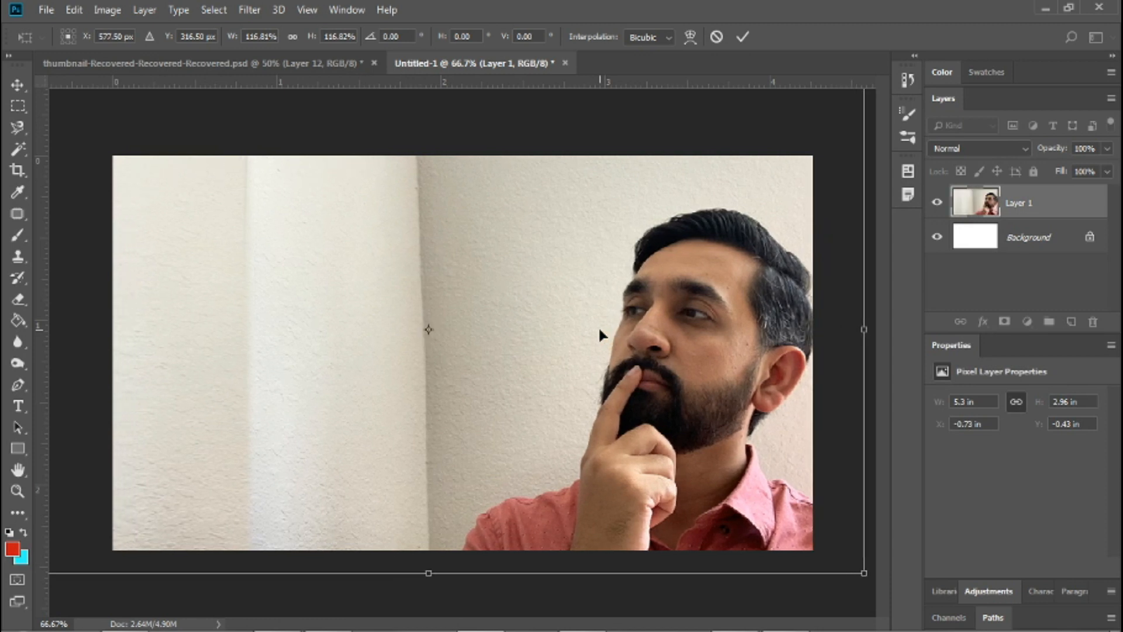
key("Return")
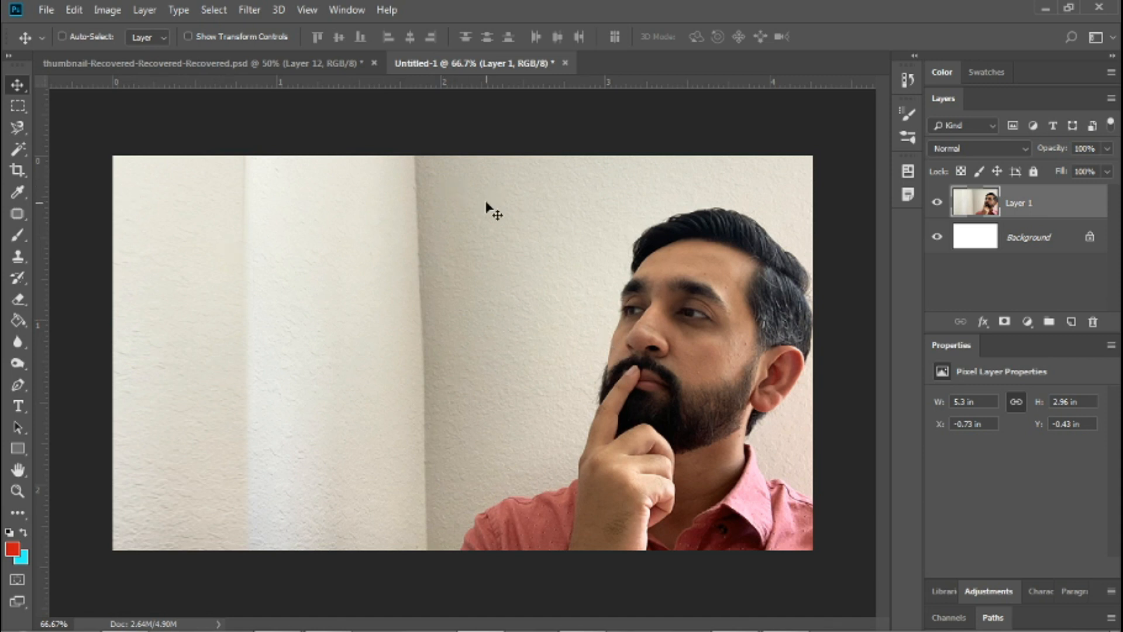
Add a Vibrance adjustment layer above the photo with Vibrance +16 and Saturation +11.
left_click(305, 9)
mouse_move(346, 10)
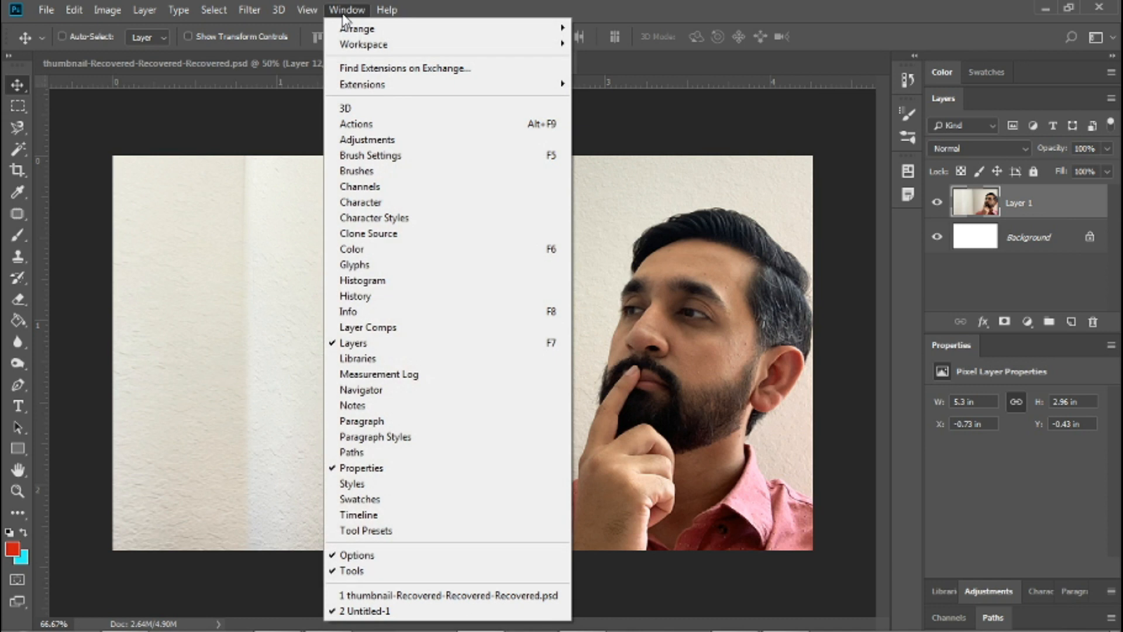
left_click(375, 144)
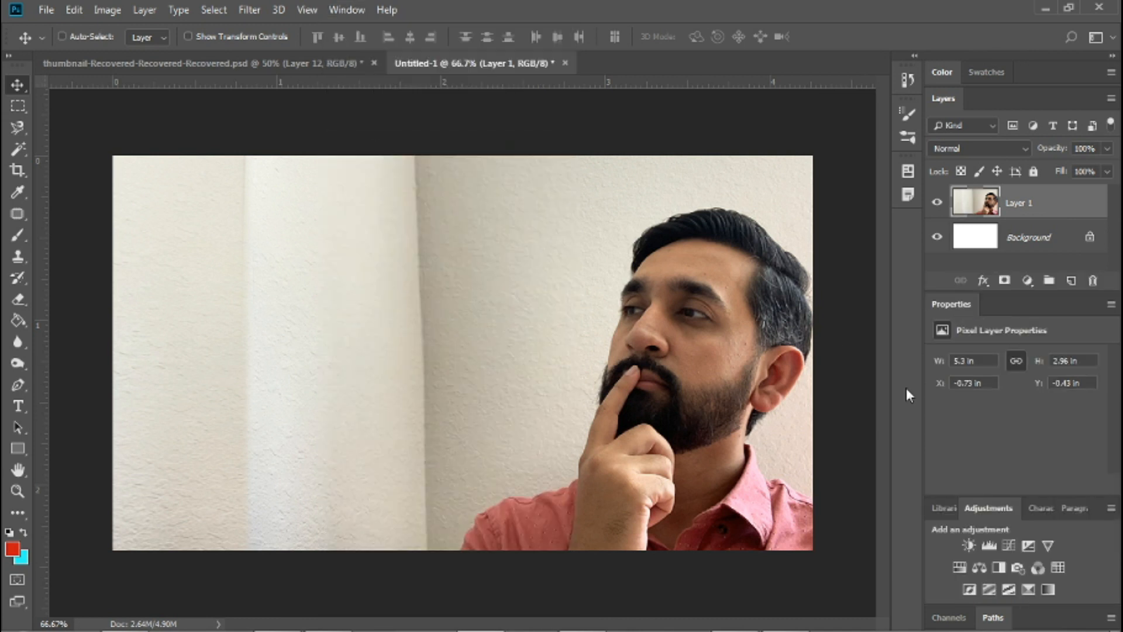
left_click(1048, 546)
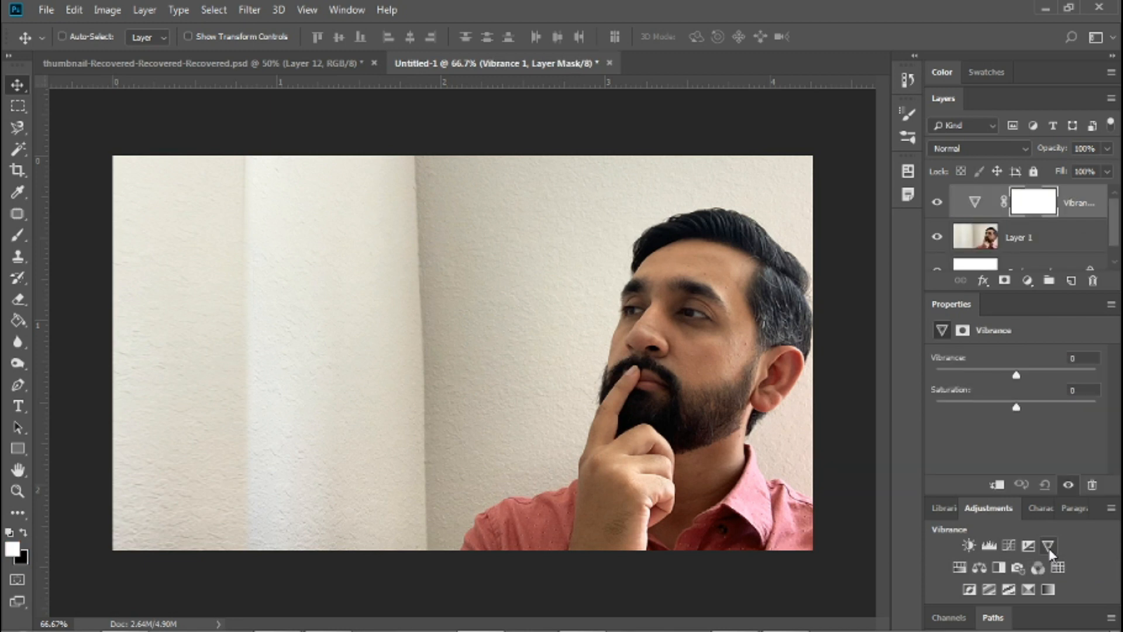
left_click_drag(1015, 378, 1027, 377)
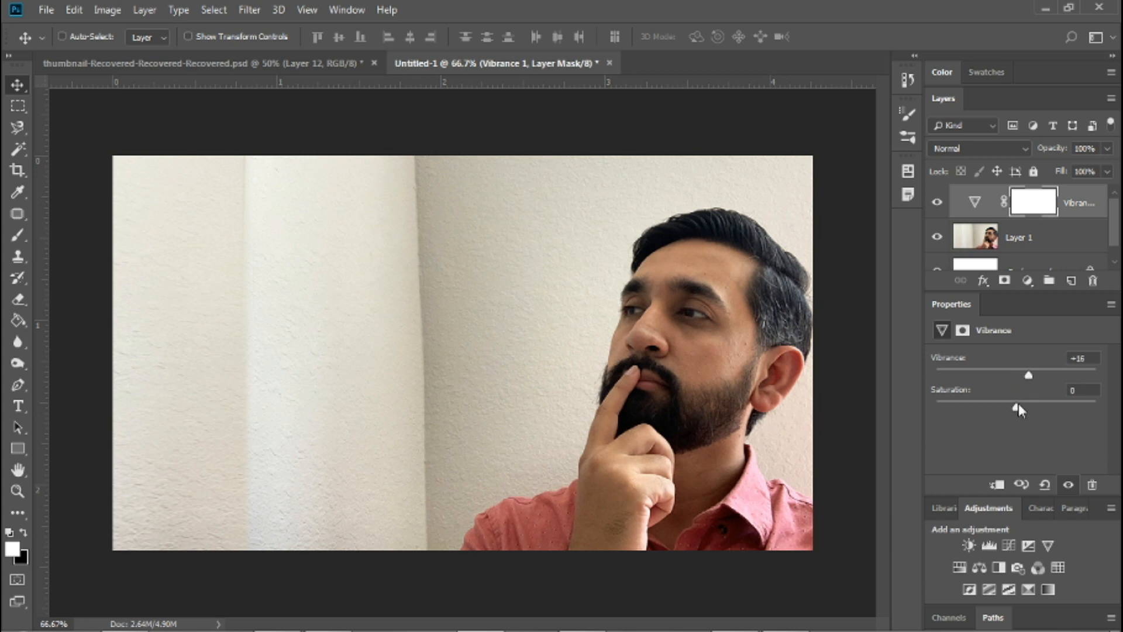
left_click_drag(1017, 409, 1024, 408)
Apply Brightness/Contrast to the Vibrance layer's mask with brightness 34 and slightly increased contrast.
left_click(111, 10)
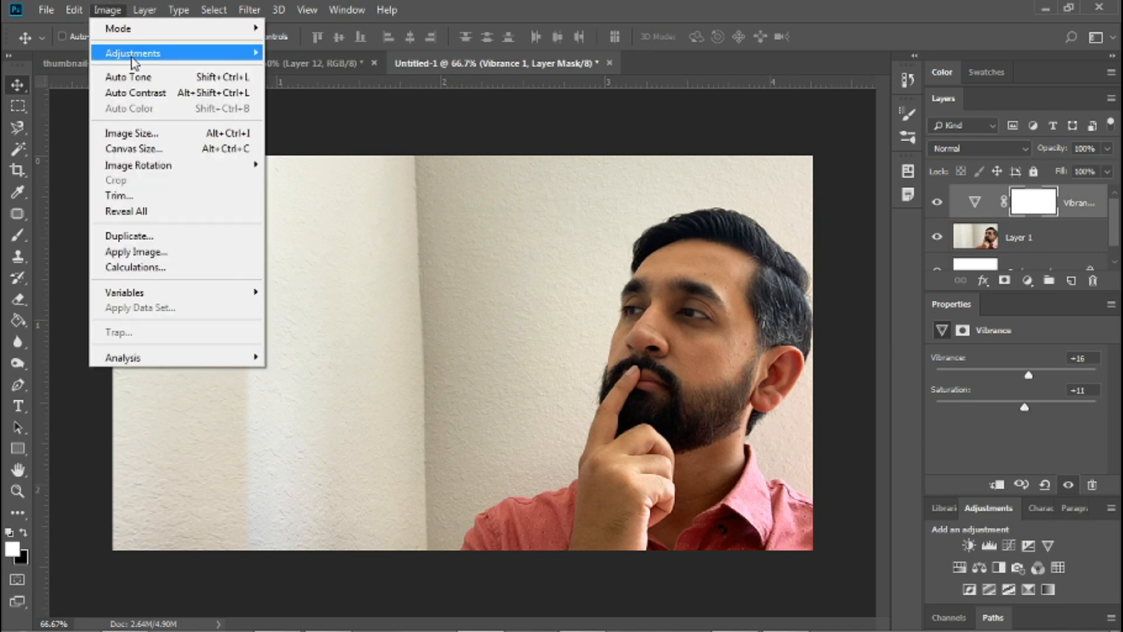
mouse_move(133, 62)
left_click(321, 53)
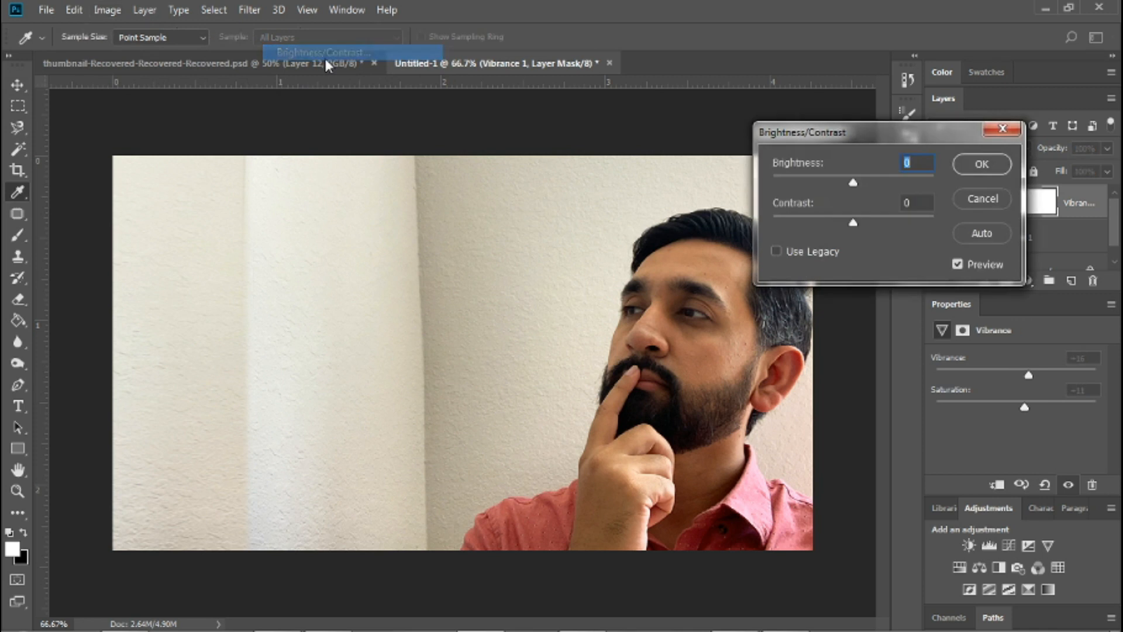
left_click_drag(882, 135, 975, 149)
left_click_drag(949, 197, 965, 197)
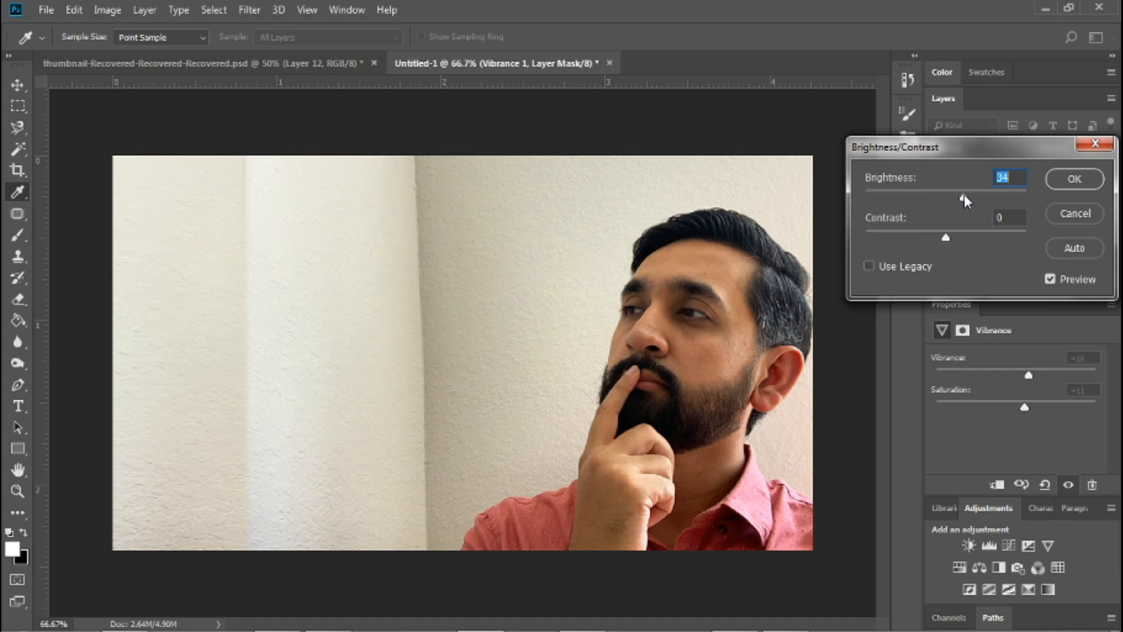
left_click_drag(945, 238, 954, 237)
key("Return")
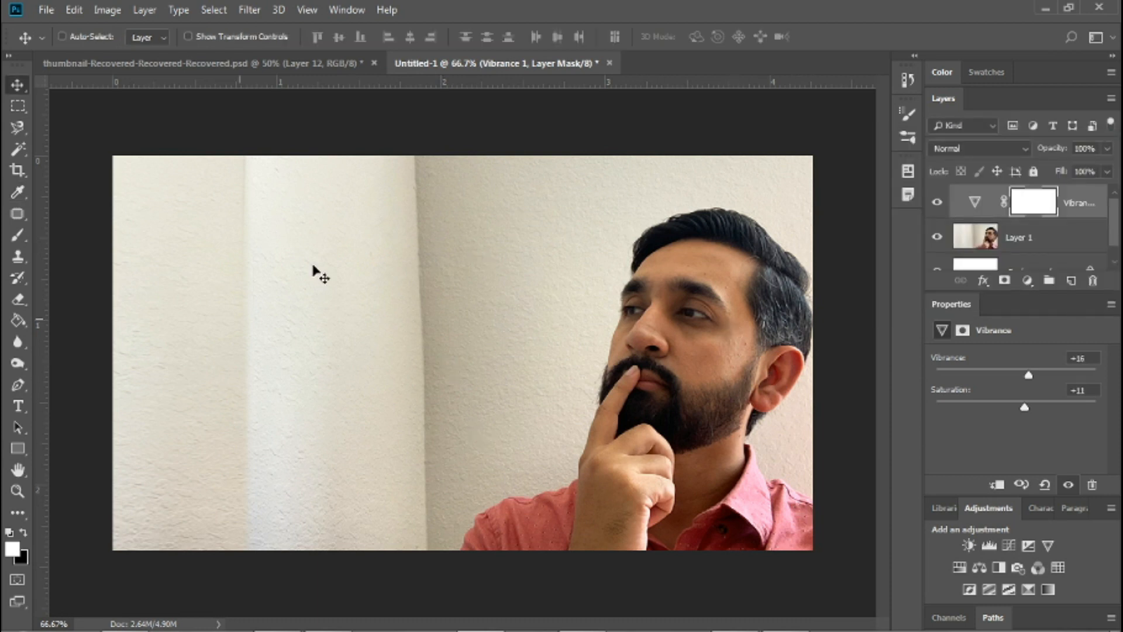
Add a two-line red Helvetica Bold title reading "How to make" and "Youtube Thumbnails".
left_click(16, 413)
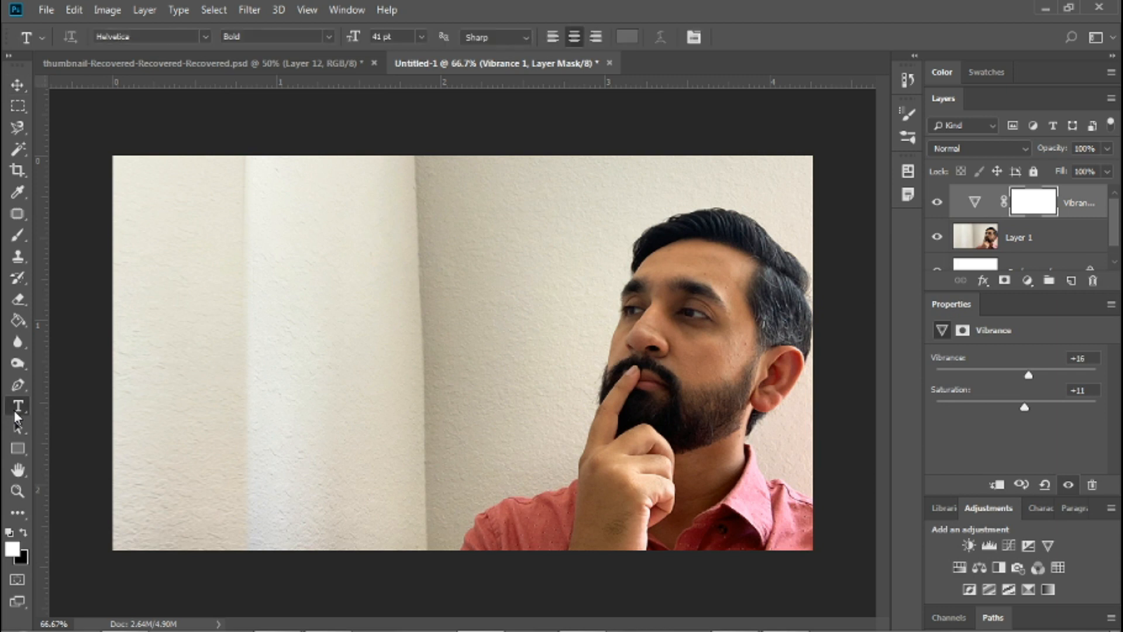
left_click(199, 262)
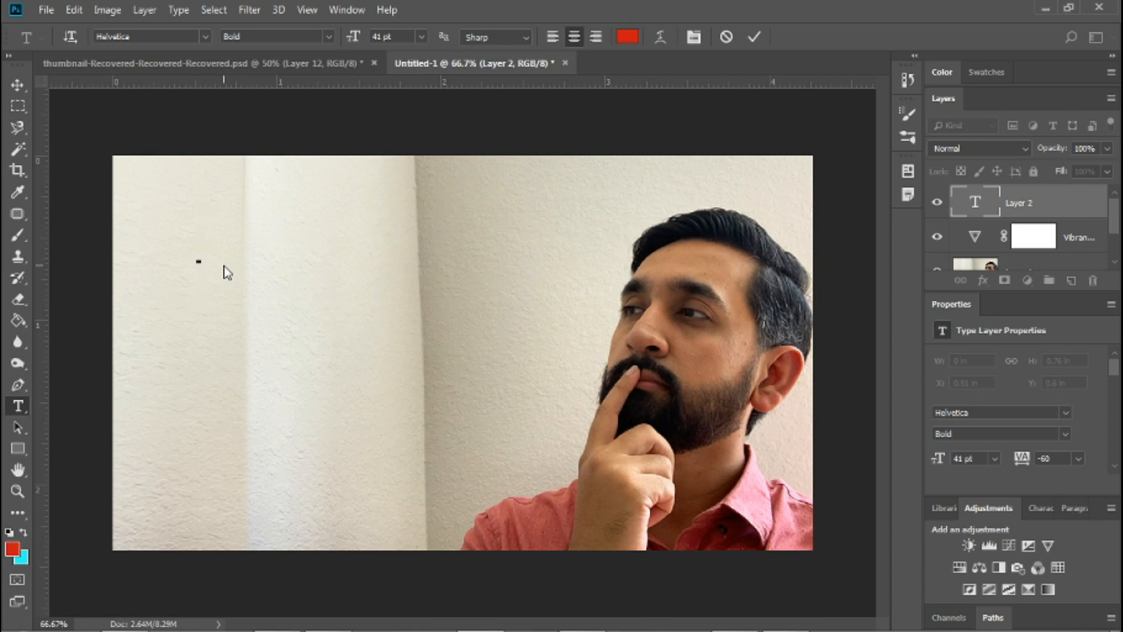
type("How")
type(" to make")
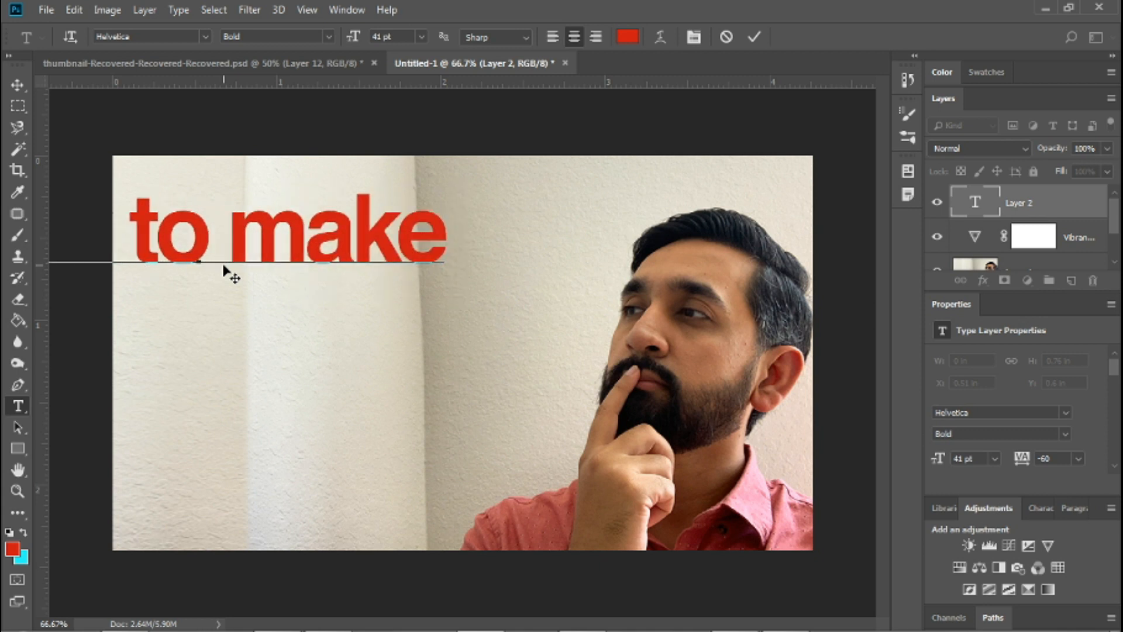
key("Return")
type("Y")
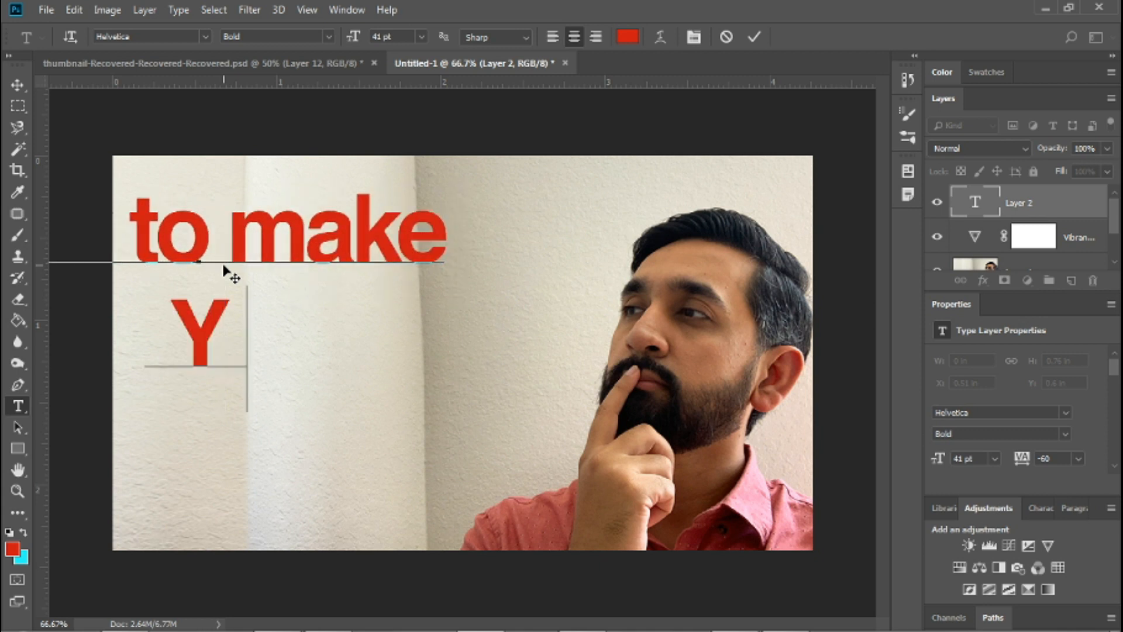
type("outube THu")
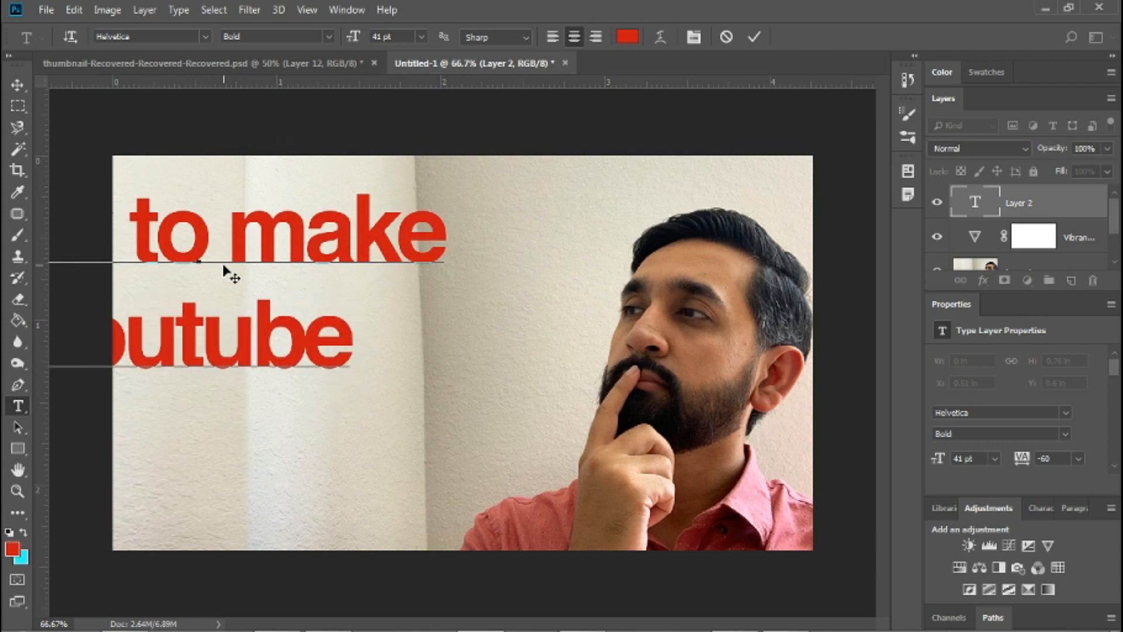
key("BackSpace")
key("BackSpace")
type("humbnails")
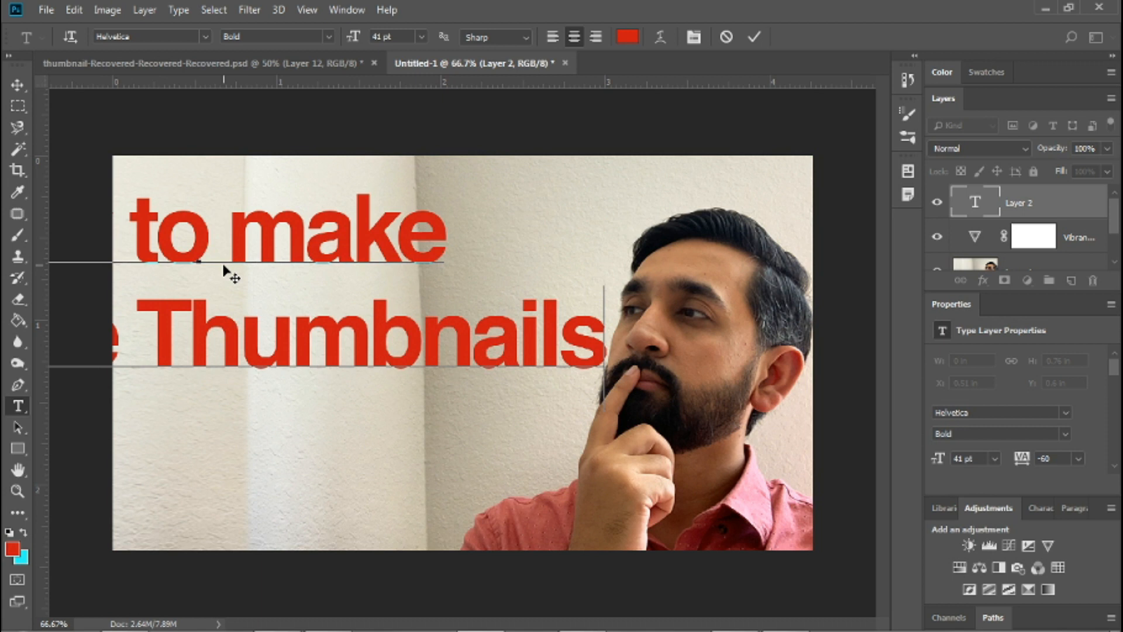
left_click(16, 85)
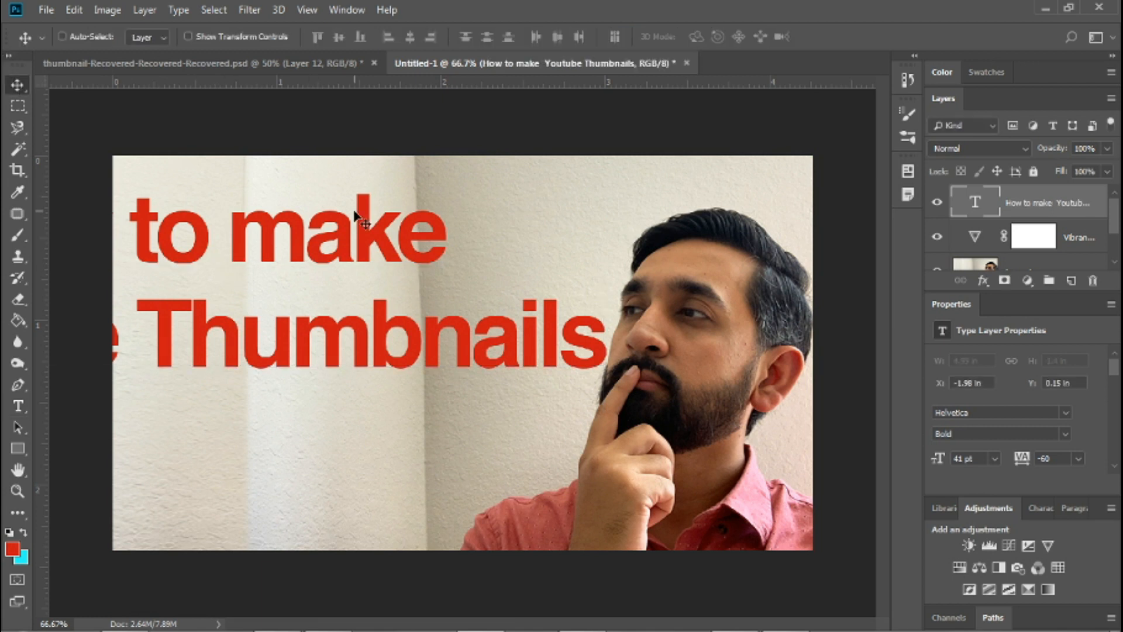
Move the title toward the canvas centre and set the font size of all its text to 25 pt.
left_click_drag(367, 240, 643, 280)
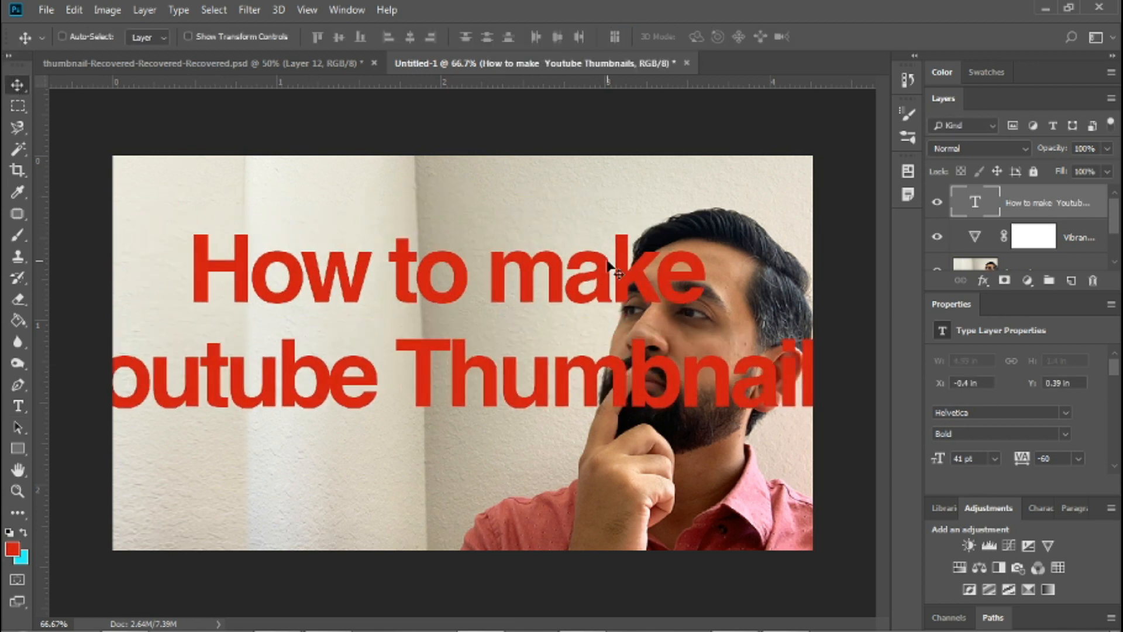
key("t")
left_click(549, 291)
key("ctrl+a")
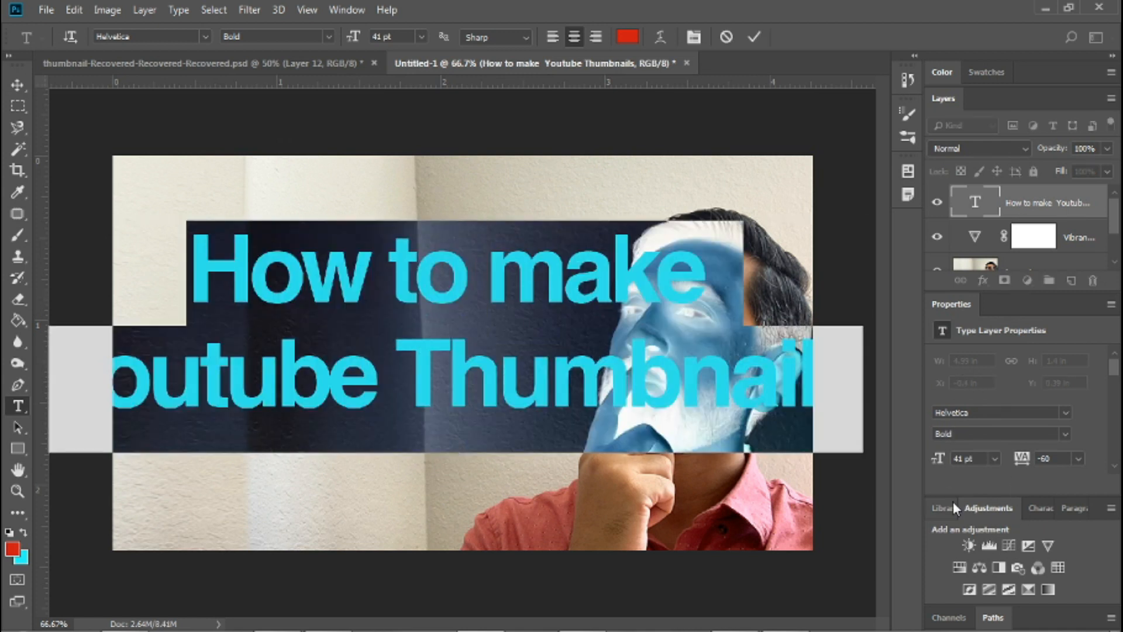
key("ctrl+t")
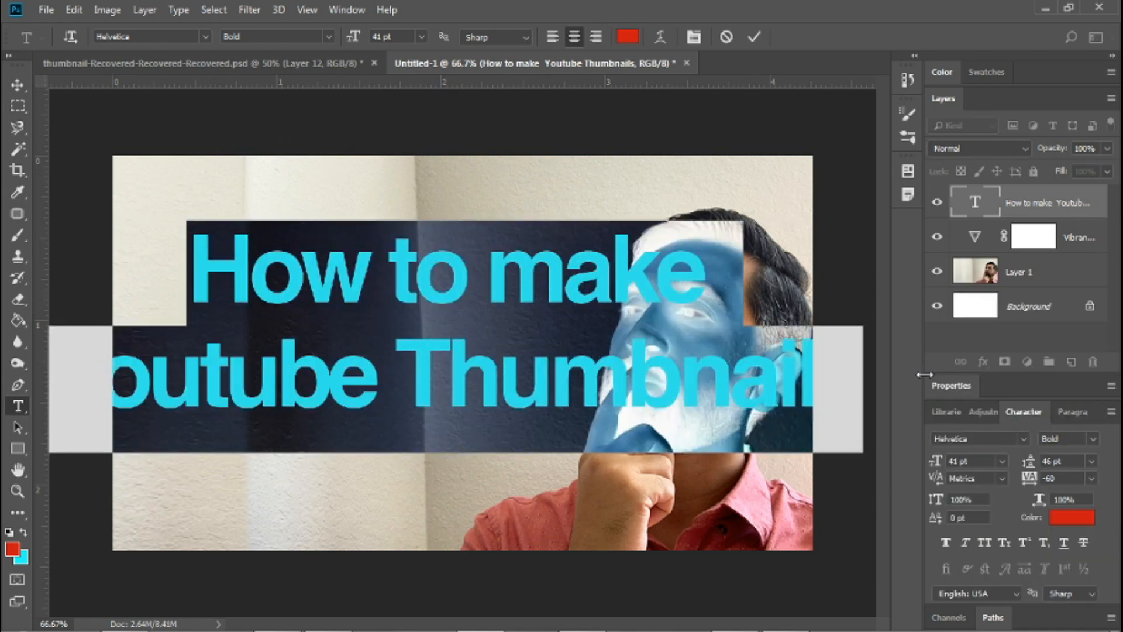
left_click(969, 460)
key("Down")
key("Down")
key("Down")
key("Down")
key("Down")
key("Down")
key("Down")
key("Down")
key("Down")
key("Down")
key("Down")
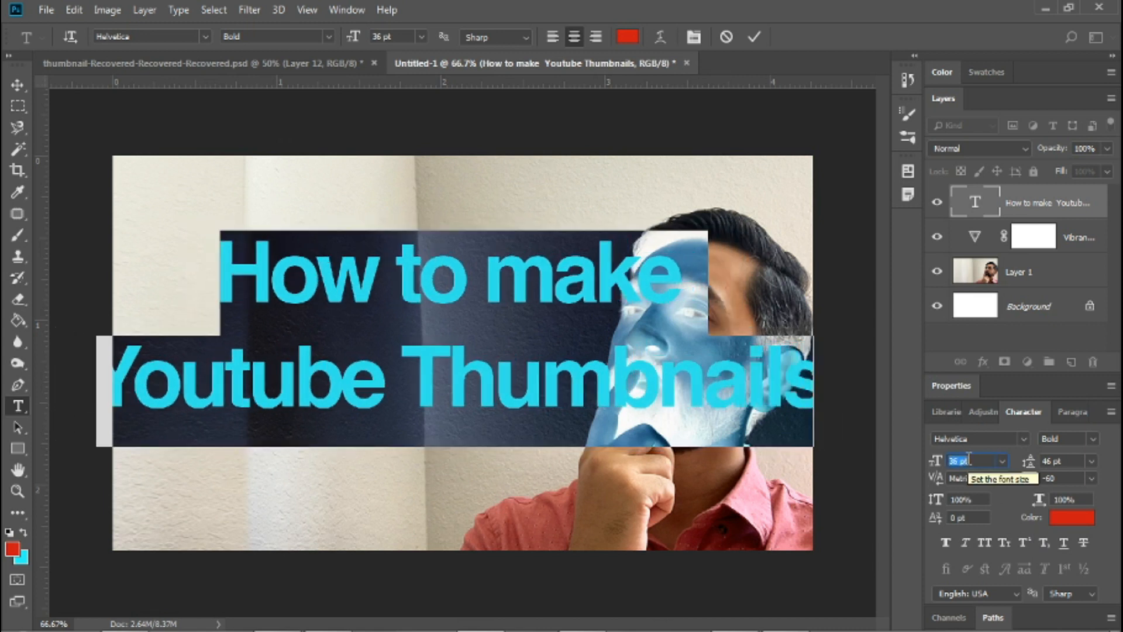
key("Down")
key("Down")
key("Down")
key("Down")
key("Down")
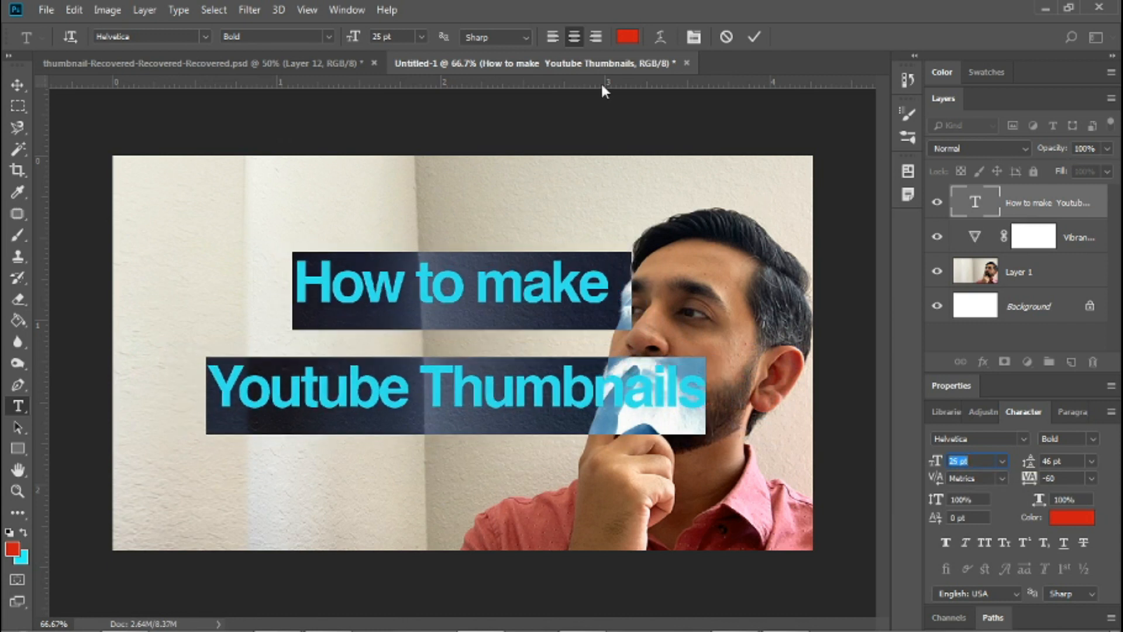
Left-align the title text and move it to the upper-left area of the canvas, beside the man's face.
left_click(554, 39)
left_click(17, 85)
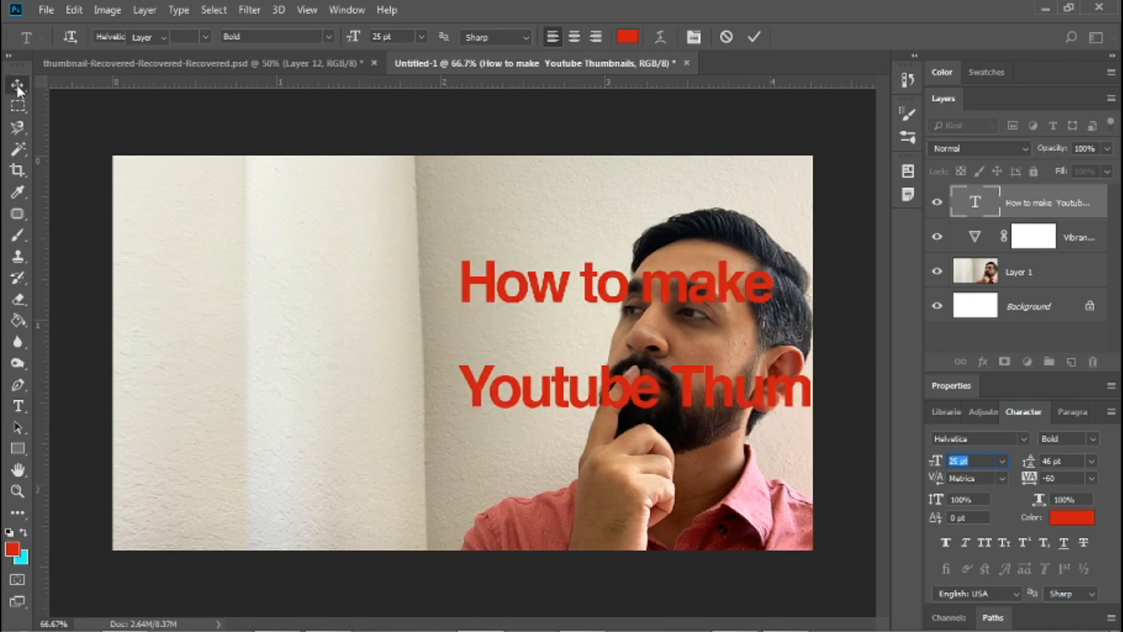
left_click_drag(494, 284, 402, 334)
left_click_drag(363, 371, 244, 261)
Tighten the leading of the "Youtube Thumbnails" line to 26 pt so it sits close below the first line.
key("t")
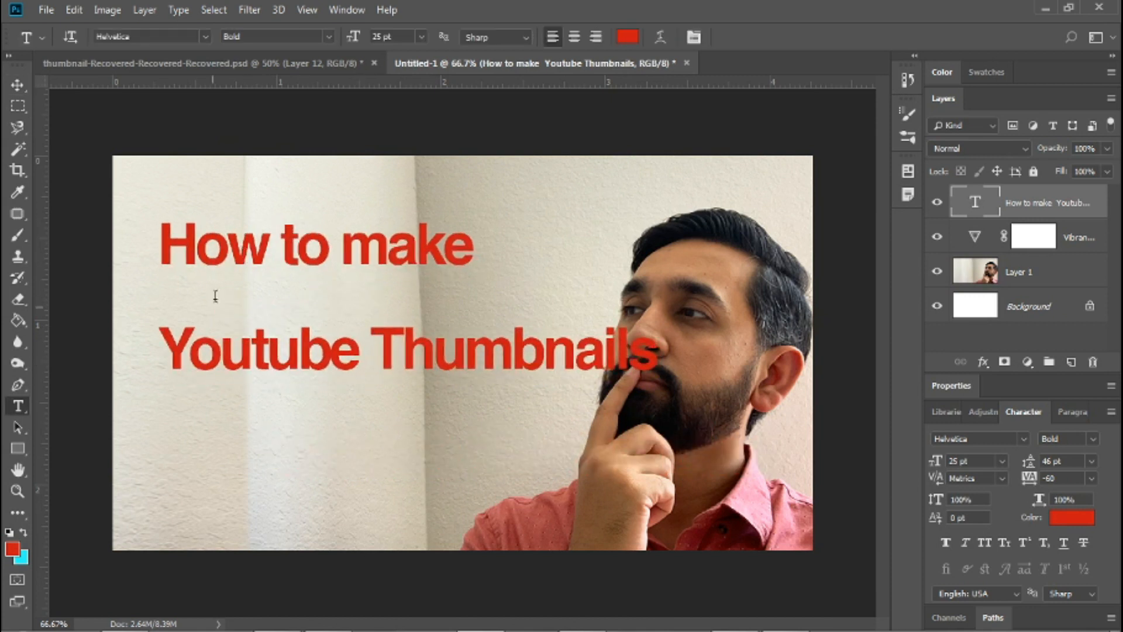
left_click(177, 351)
triple_click(177, 351)
key("alt+Up")
key("alt+Up")
key("alt+Up")
key("alt+Up")
key("alt+Up")
key("alt+Up")
key("alt+Up")
key("alt+Up")
key("alt+Up")
key("alt+Up")
key("alt+Up")
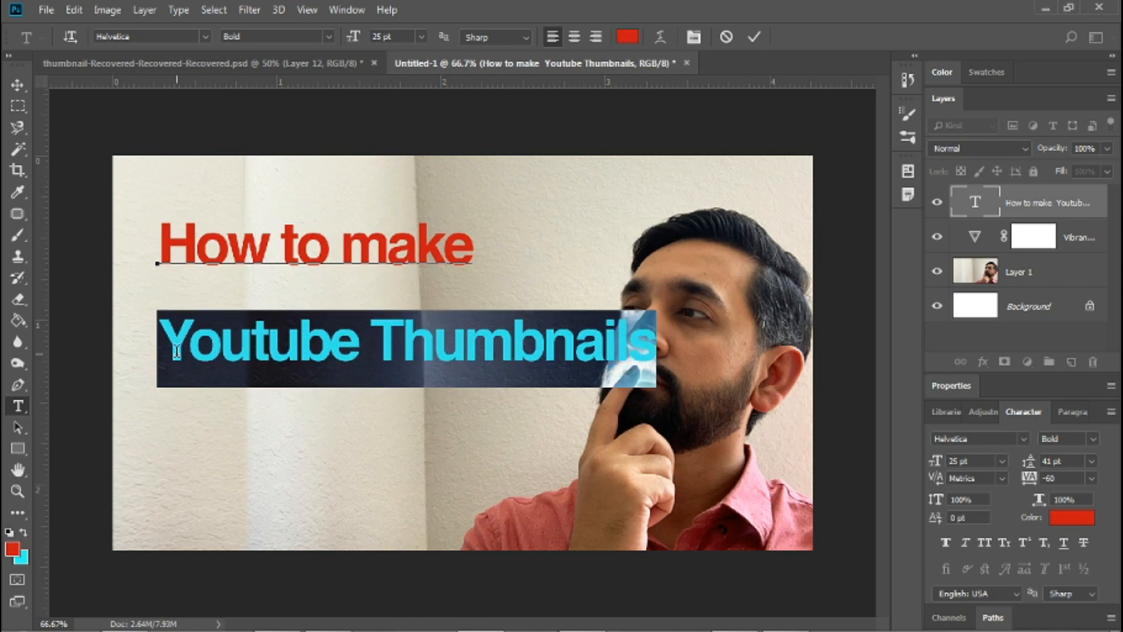
key("alt+Up")
key("alt+Up")
key("alt+Up")
key("alt+Up")
key("alt+Up")
key("alt+Up")
key("alt+Up")
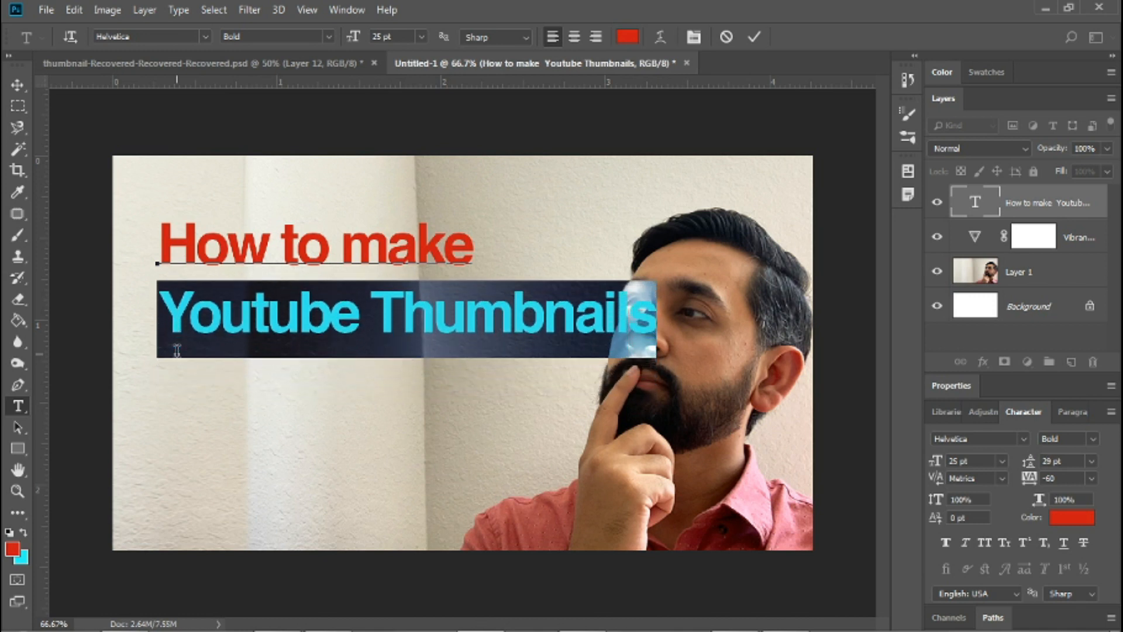
key("alt+Up")
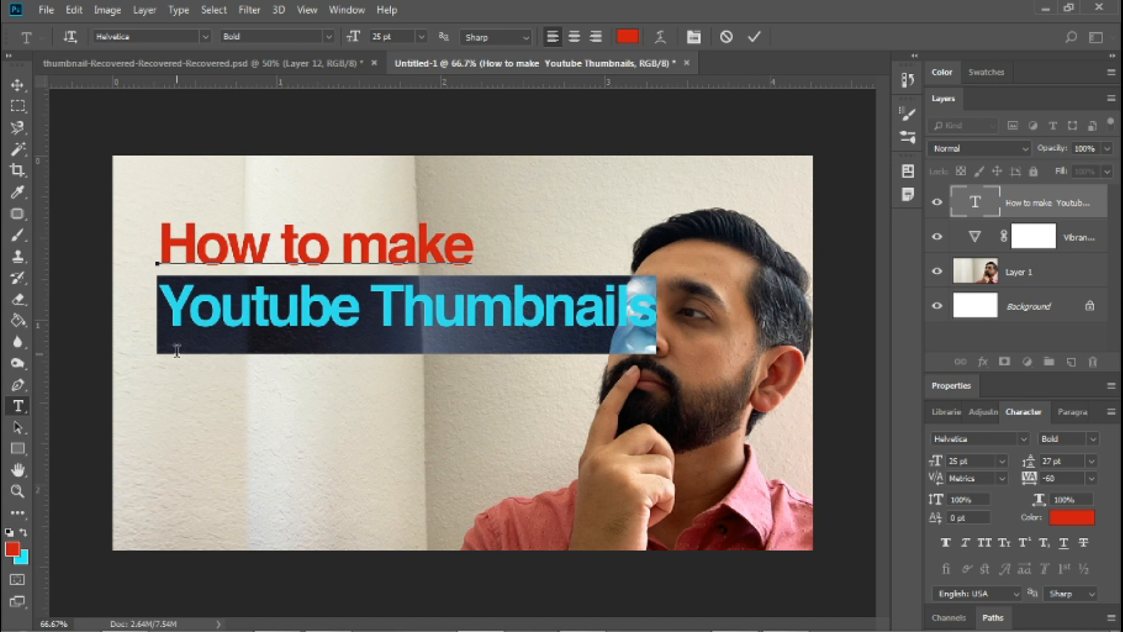
key("alt+Down")
key("alt+Up")
key("alt+Up")
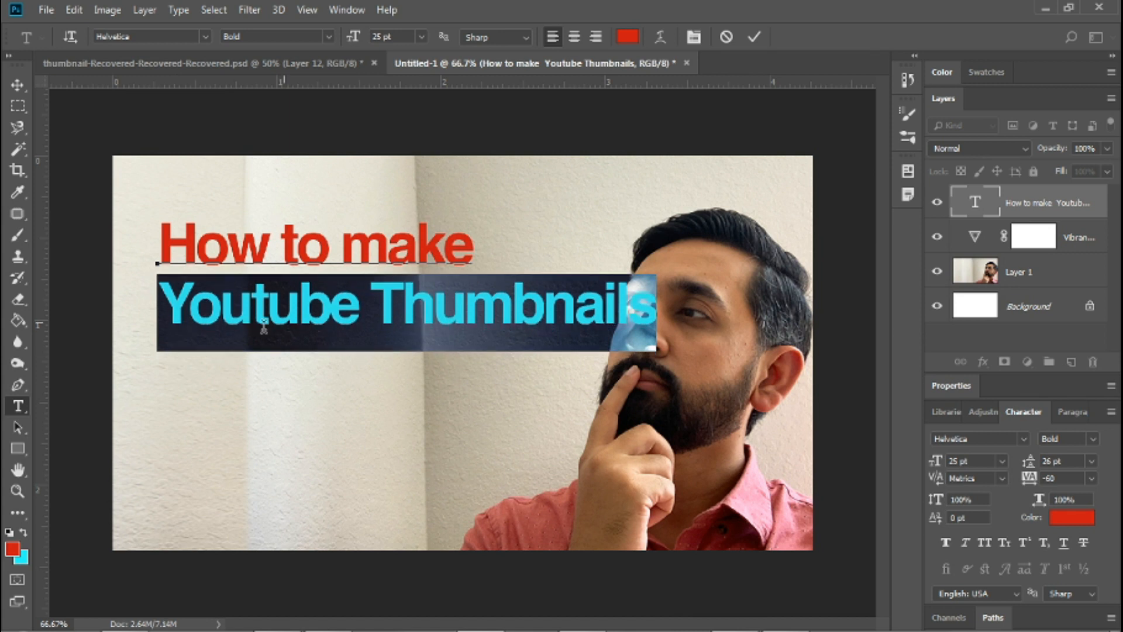
left_click(383, 308)
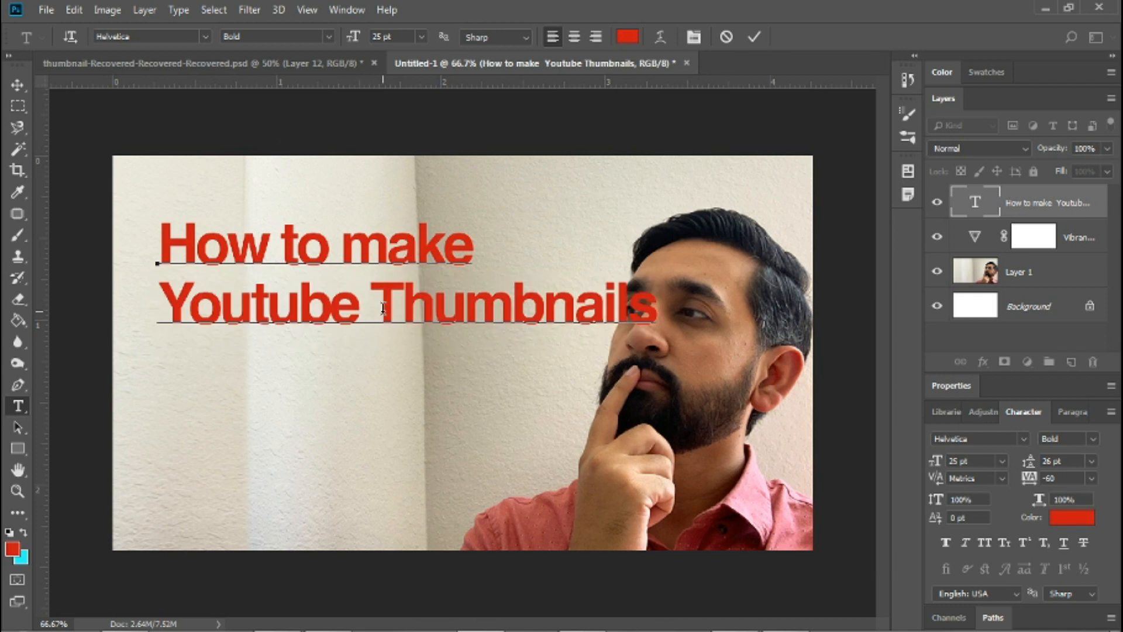
Break "Thumbnails" onto its own third line and set the font size of "Youtube" to 40 pt.
key("Return")
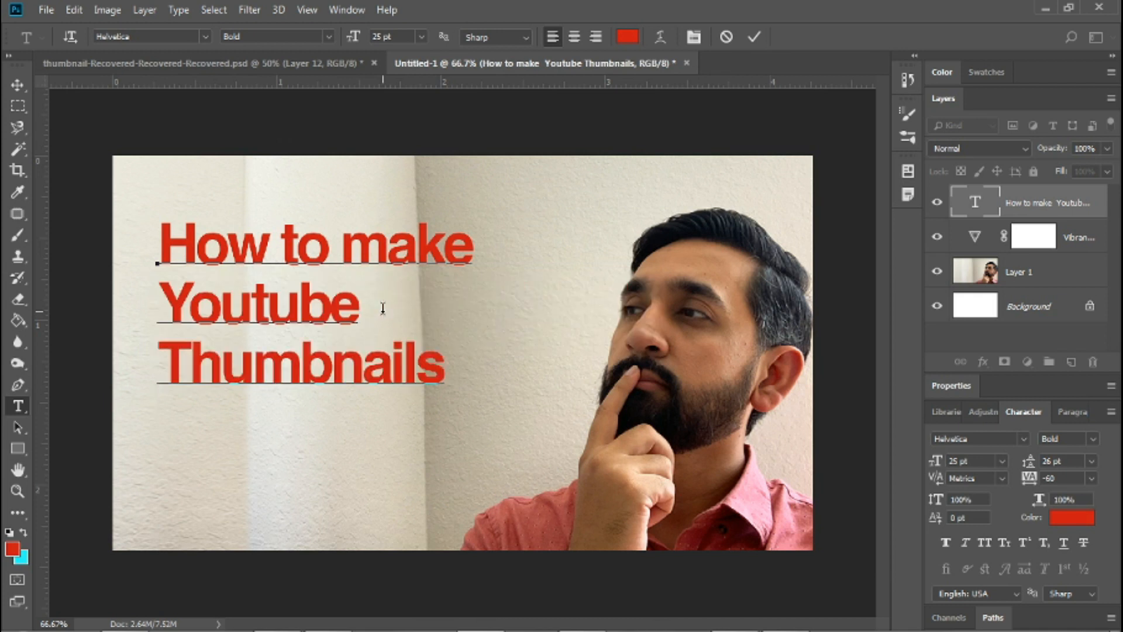
left_click_drag(372, 308, 159, 303)
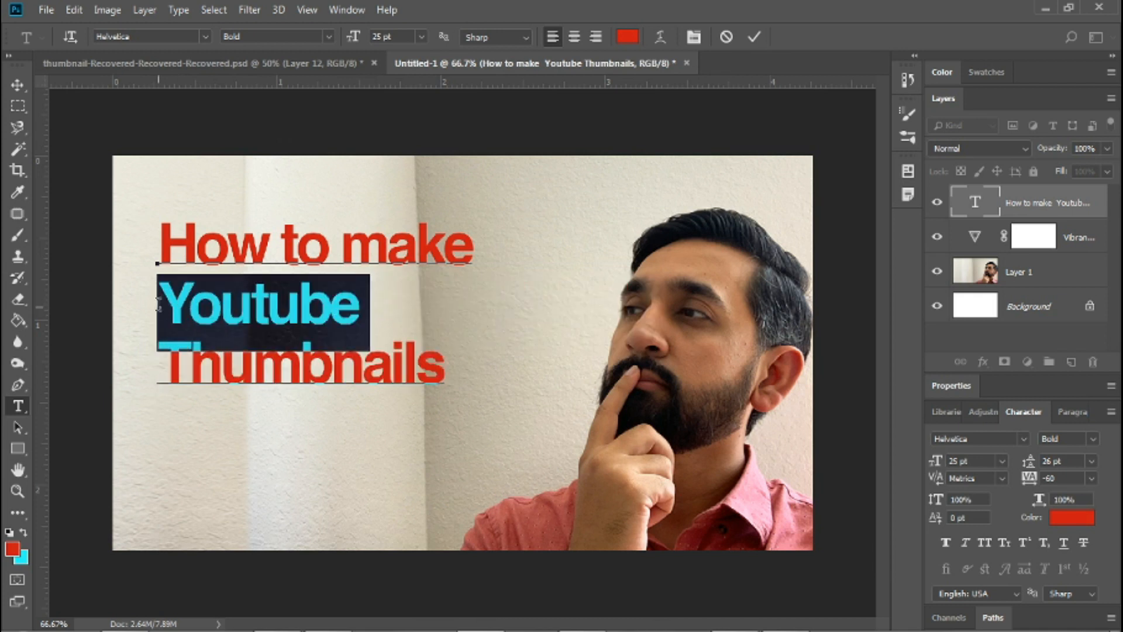
left_click(979, 465)
key("Up")
key("Up")
key("Up")
key("Up")
key("Up")
key("Up")
key("Up")
key("Up")
key("Up")
key("Up")
key("Up")
key("Up")
key("Up")
key("Up")
key("Up")
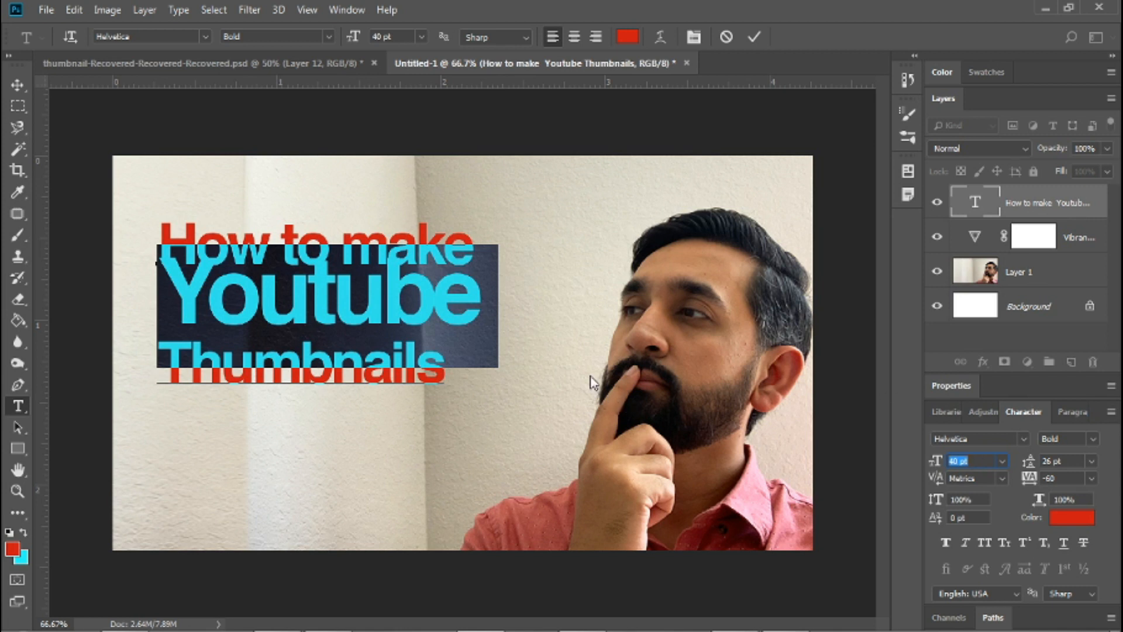
Adjust the title's line spacing to clear the overlap above "Youtube", and set the leading of "Thumbnails" to 24 pt.
left_click(292, 358)
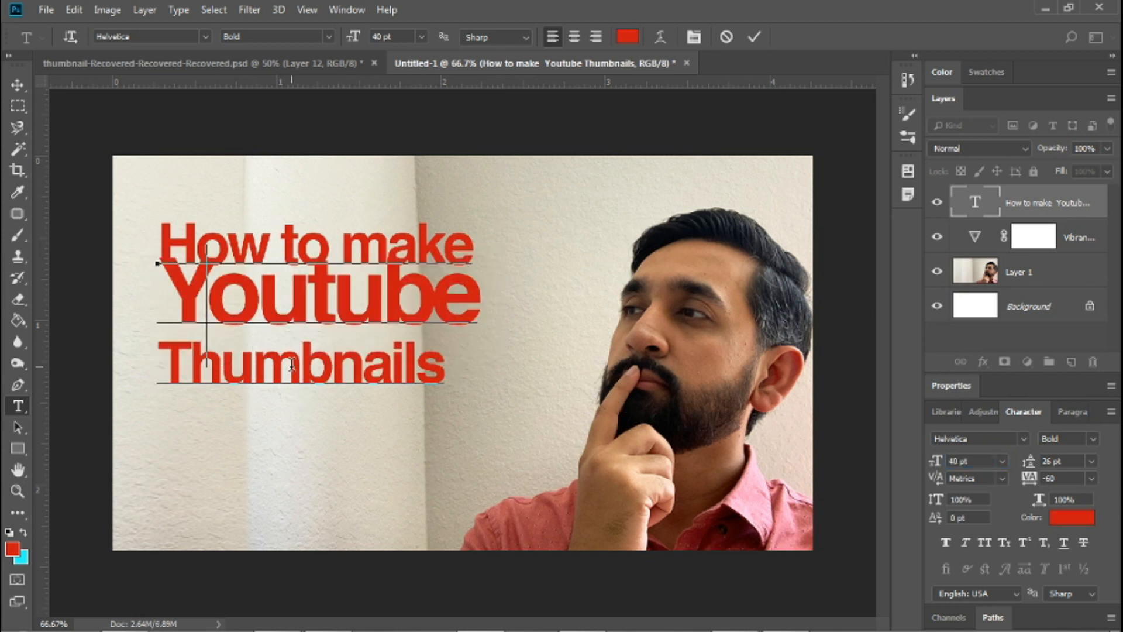
key("ctrl+a")
key("alt+Down")
key("alt+Down")
key("alt+Down")
key("alt+Down")
key("alt+Down")
key("alt+Down")
key("alt+Down")
left_click(291, 363)
double_click(291, 363)
key("alt+Up")
key("alt+Up")
key("Left")
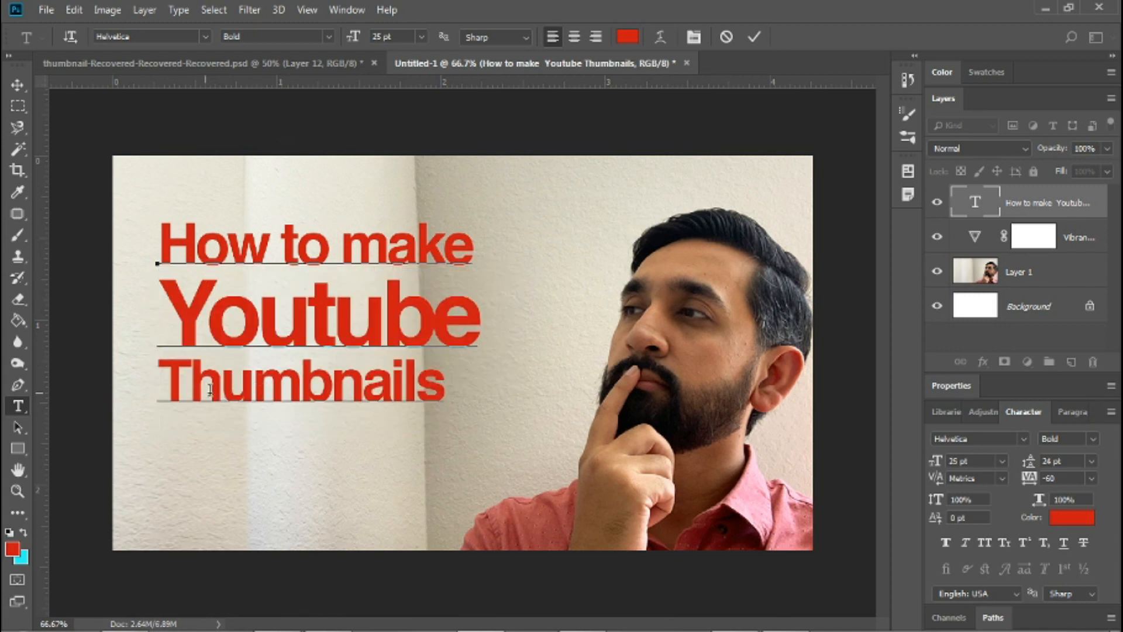
Place two vertical guides, one at the title's left edge and one at the right end of "Youtube".
left_click_drag(159, 378, 431, 386)
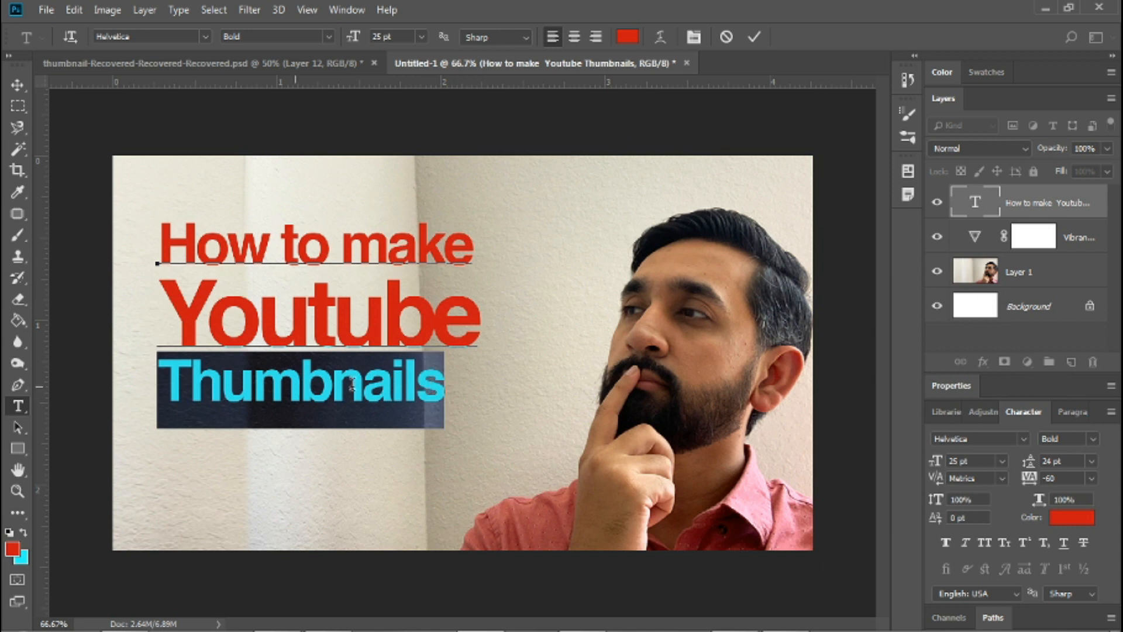
left_click_drag(46, 400, 479, 383)
key("ctrl+;")
left_click_drag(45, 349, 165, 316)
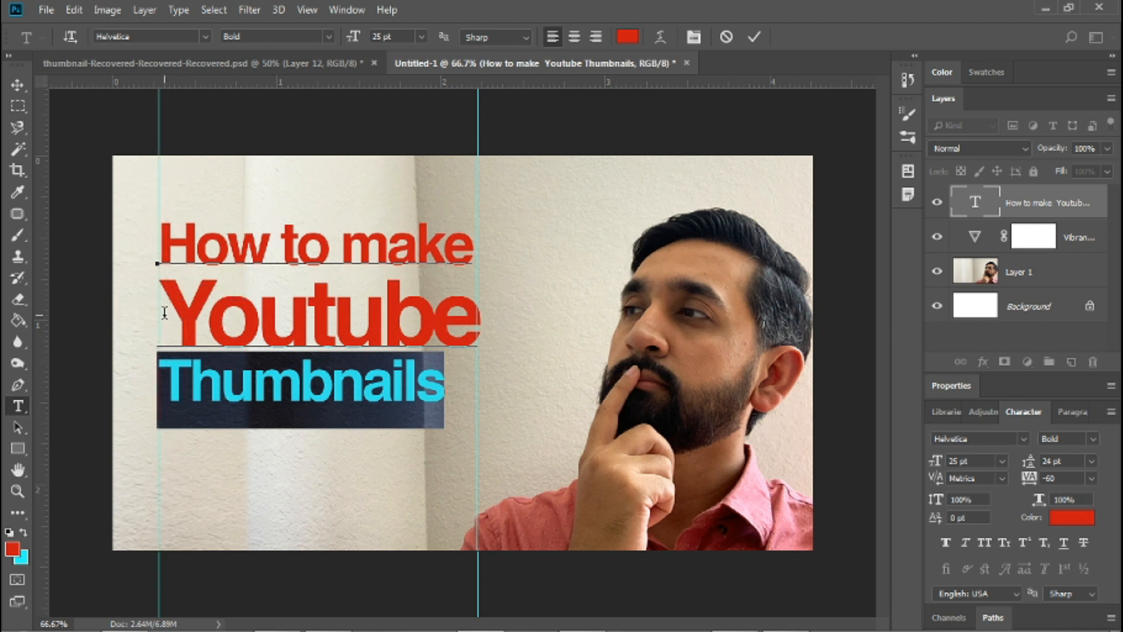
Set the font size of "Thumbnails" to 28 pt so the word spans the width between the two guides.
left_click(183, 377)
left_click_drag(161, 377, 445, 359)
key("Up")
key("Up")
key("Up")
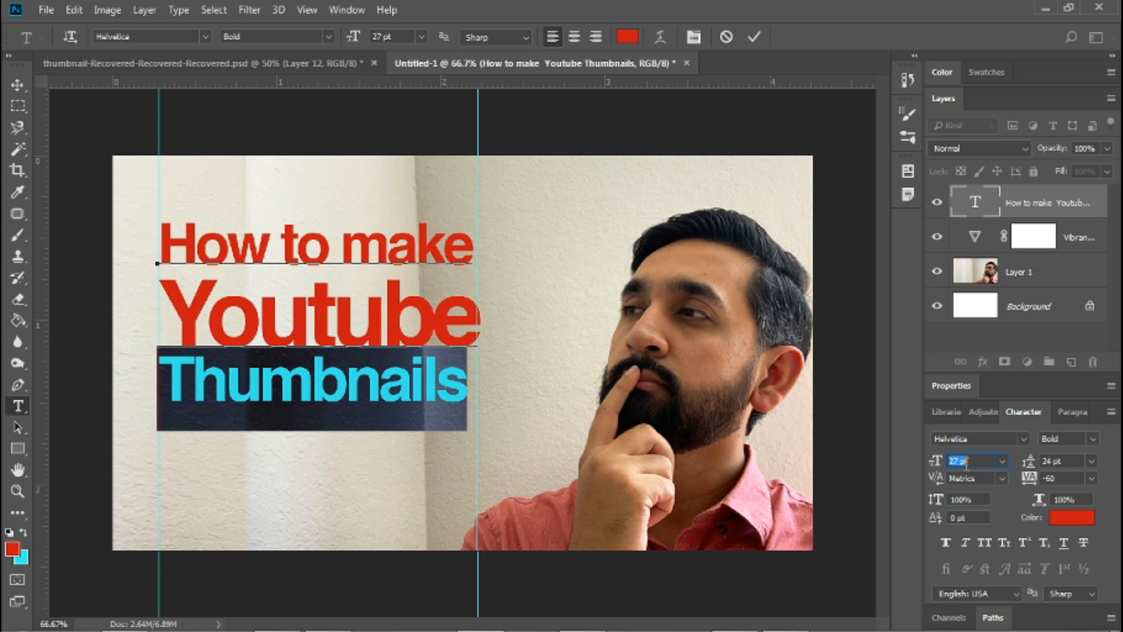
Fine-tune the leading to 35 pt for the "Youtube" line and 26 pt for the "Thumbnails" line.
left_click(288, 391)
key("Left")
key("Left")
double_click(287, 392)
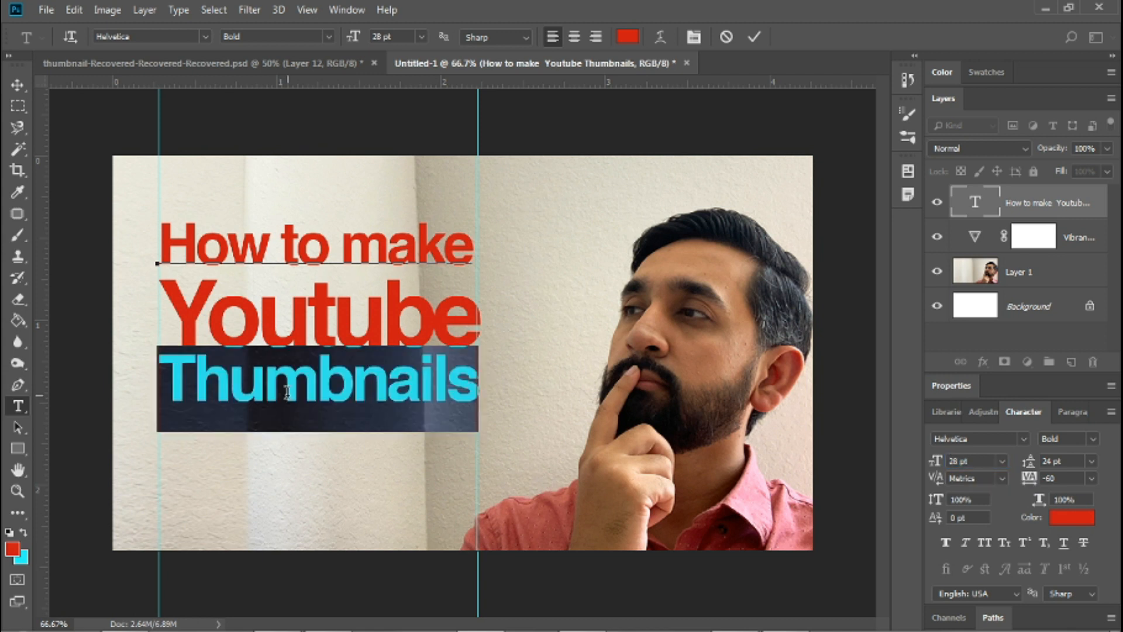
key("Left")
key("Up")
key("shift+Down")
key("alt+Up")
key("Left")
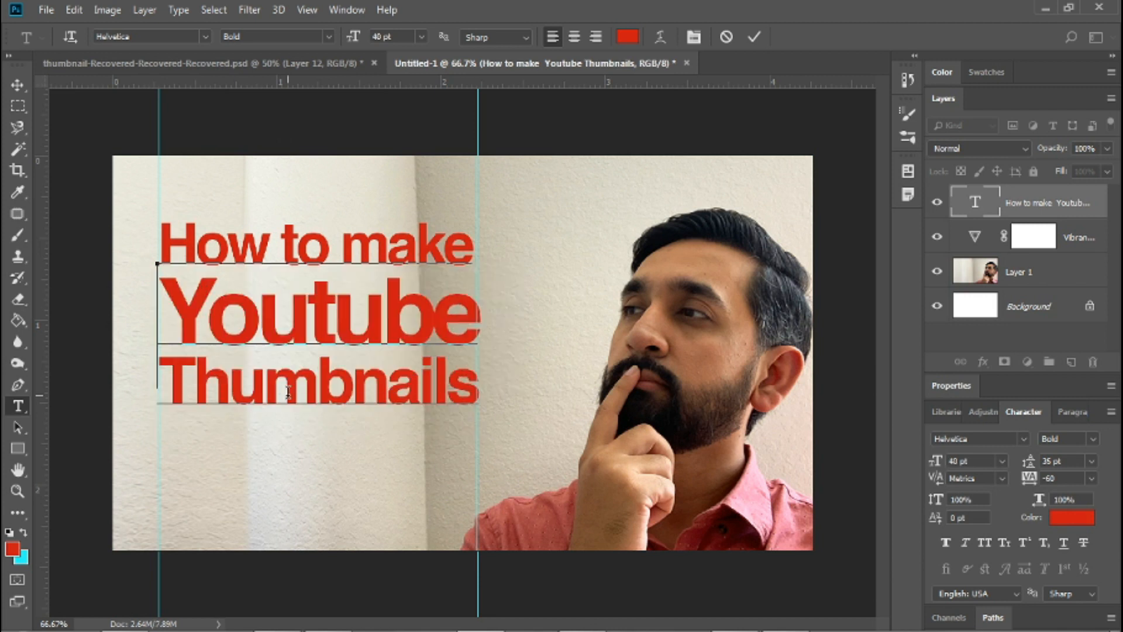
Add a third vertical guide just inside the title's left edge and hide all guides.
key("ctrl+r")
key("ctrl+r")
key("ctrl+r")
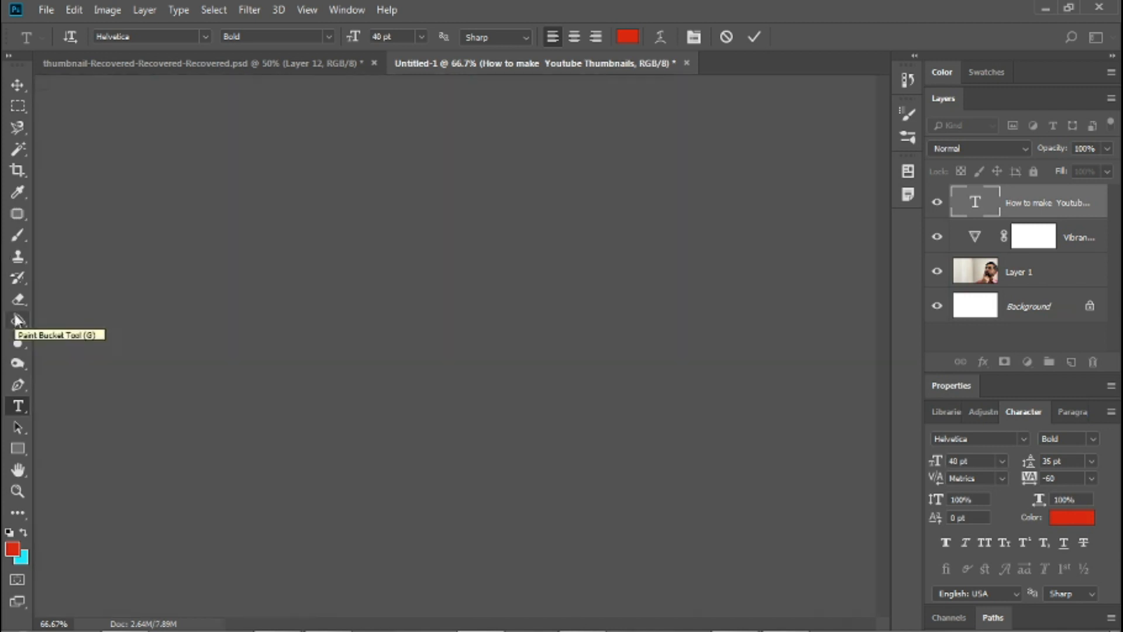
key("ctrl+r")
left_click(17, 320)
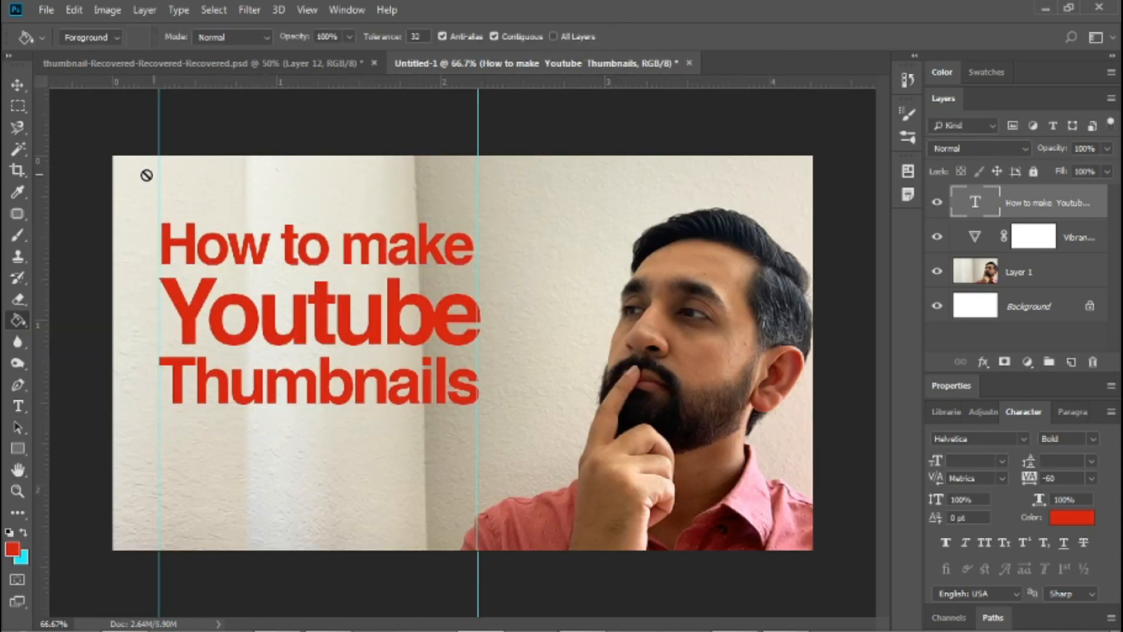
left_click_drag(48, 250, 172, 236)
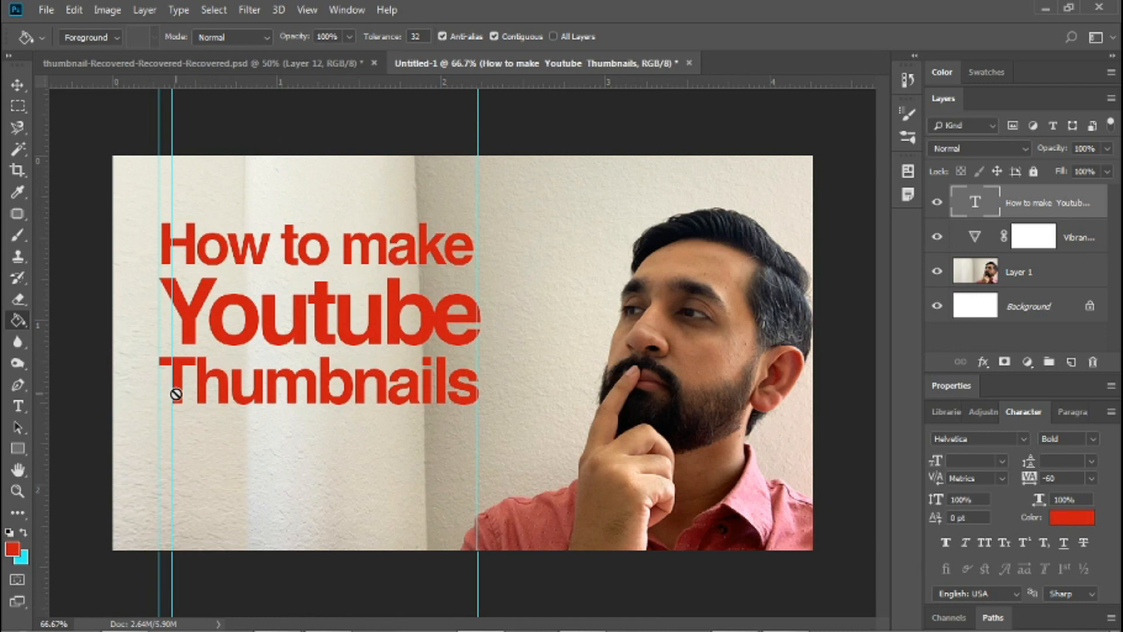
key("ctrl+semicolon")
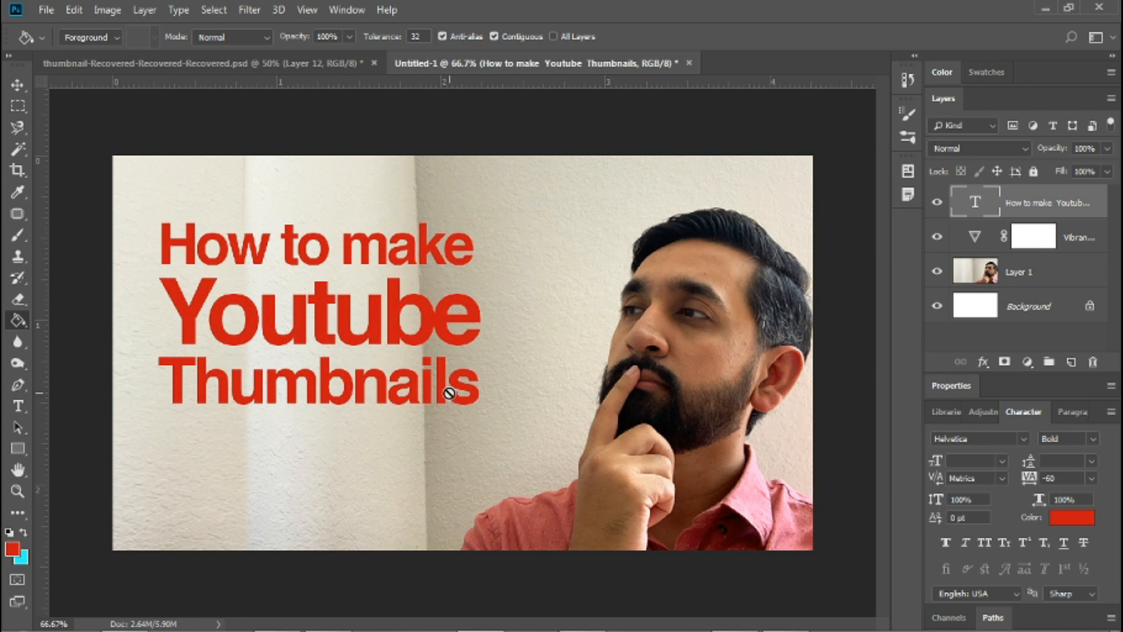
Loosen the tracking of the first "u" in "Youtube" to -20.
key("t")
left_click(249, 324)
key("Left")
key("Left")
key("shift+Right")
key("alt+Left")
key("Left")
key("Down")
key("Right")
key("Up")
key("Right")
key("Right")
key("shift+Left")
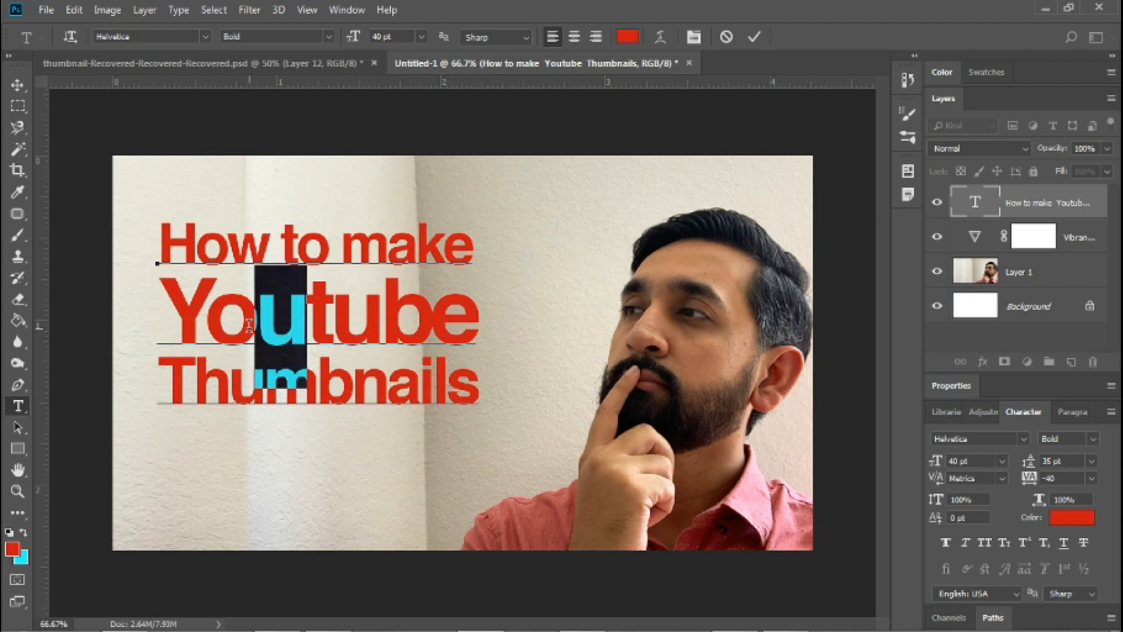
key("alt+Right")
key("alt+Right")
key("Left")
key("Down")
key("Up")
key("Left")
key("Left")
key("Down")
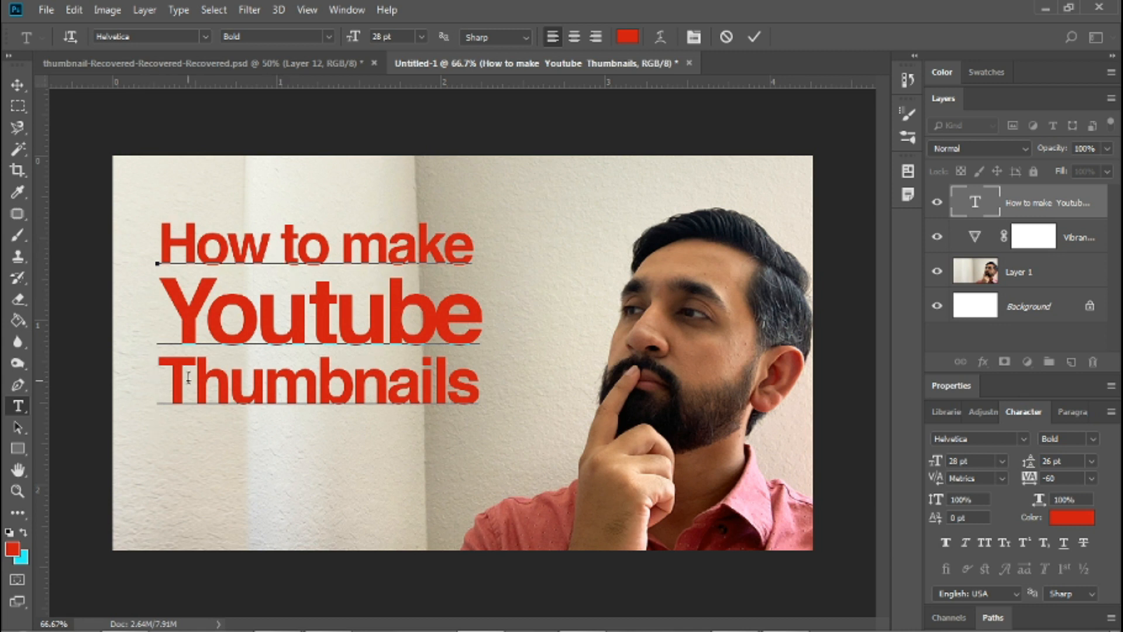
Check the hex code of the red foreground colour and finish editing the title text.
left_click(13, 548)
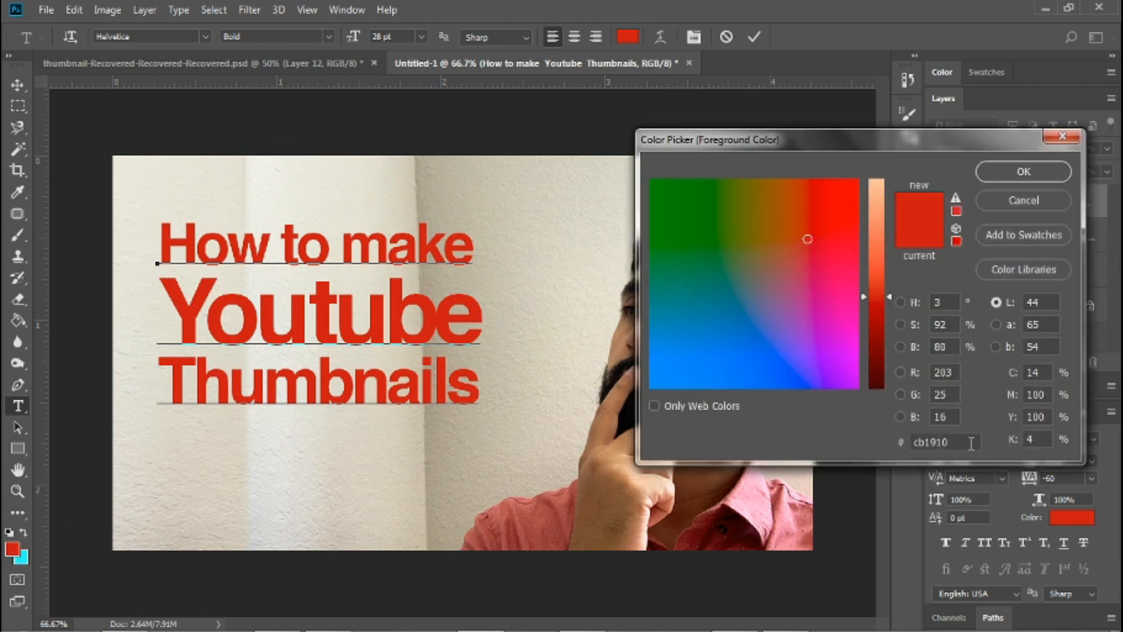
double_click(971, 443)
left_click(1005, 174)
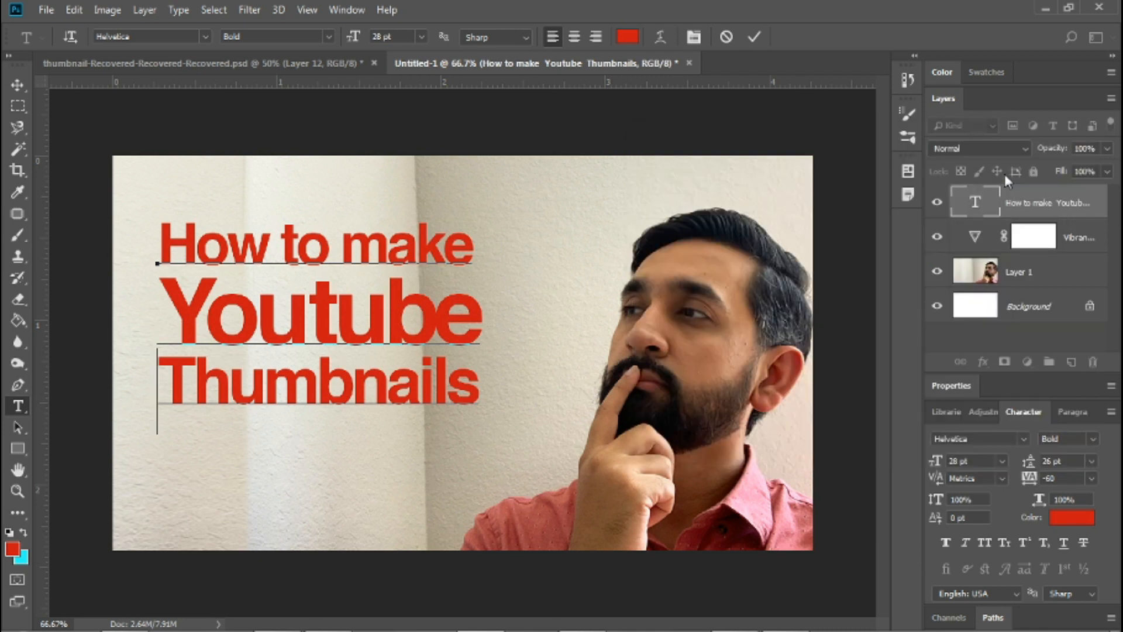
left_click(17, 85)
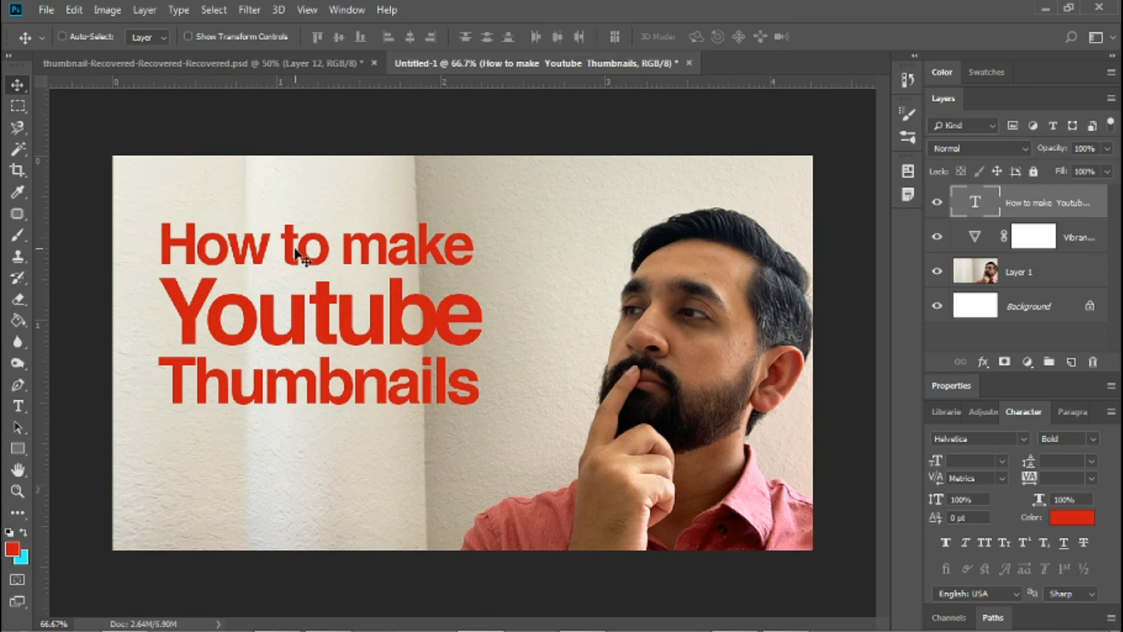
Recolour the "How to make" line to the default black and finish editing the title.
key("t")
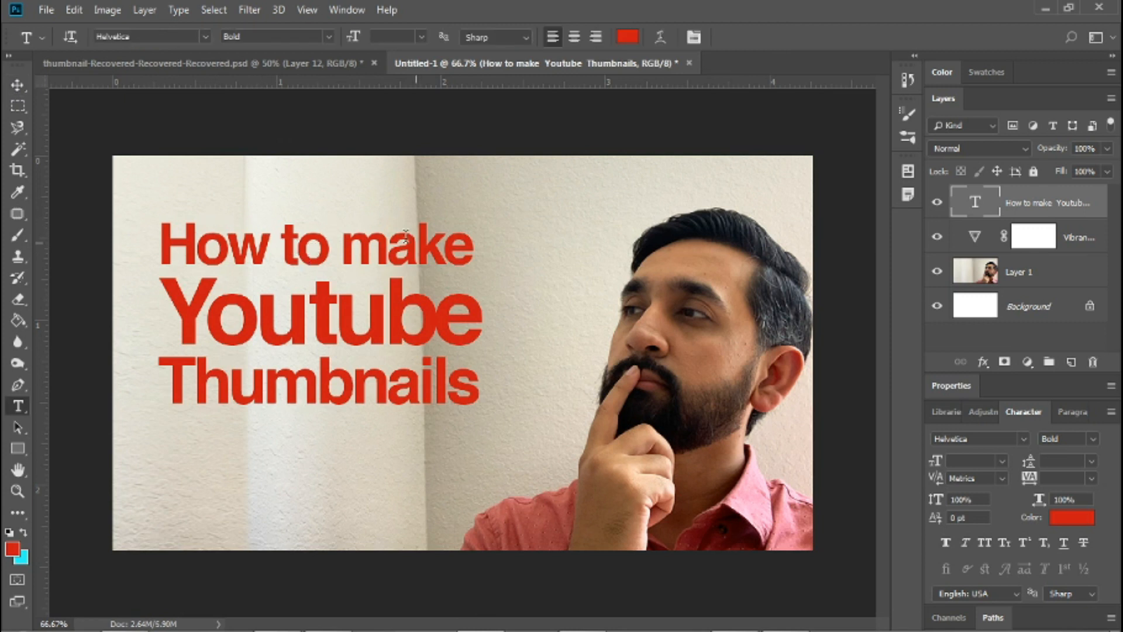
left_click_drag(470, 256, 167, 243)
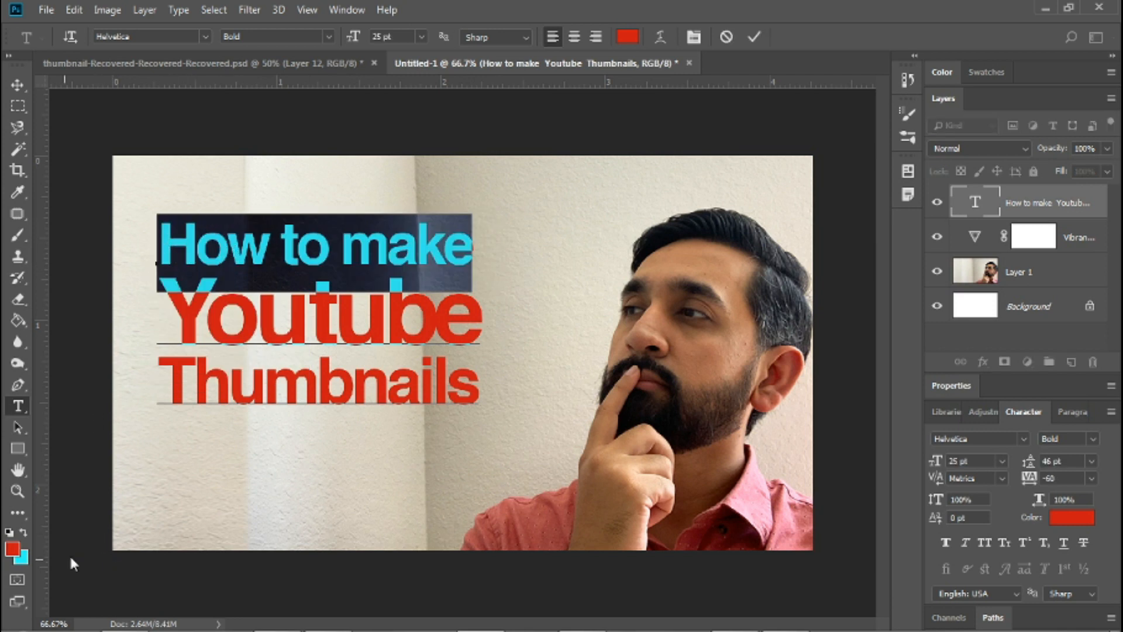
left_click(10, 534)
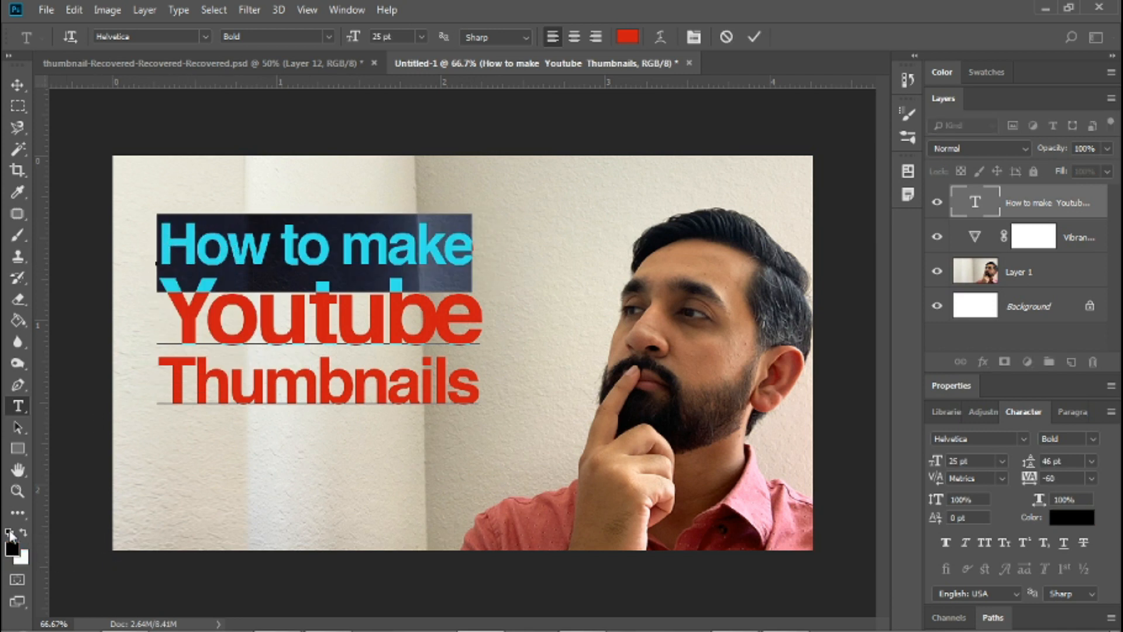
left_click(316, 275)
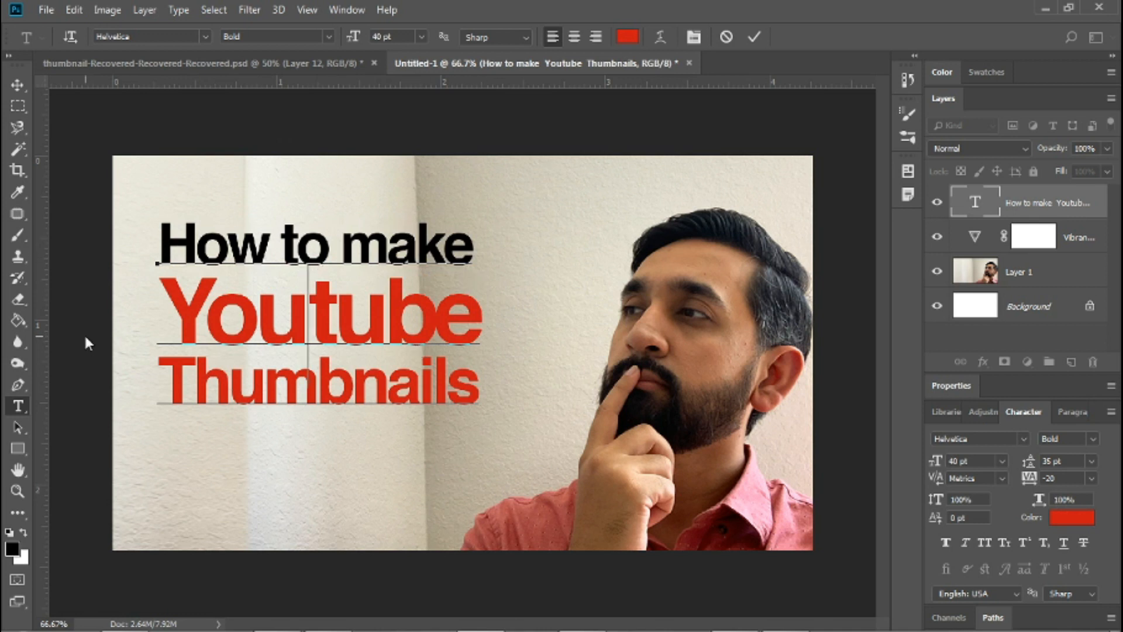
left_click(16, 83)
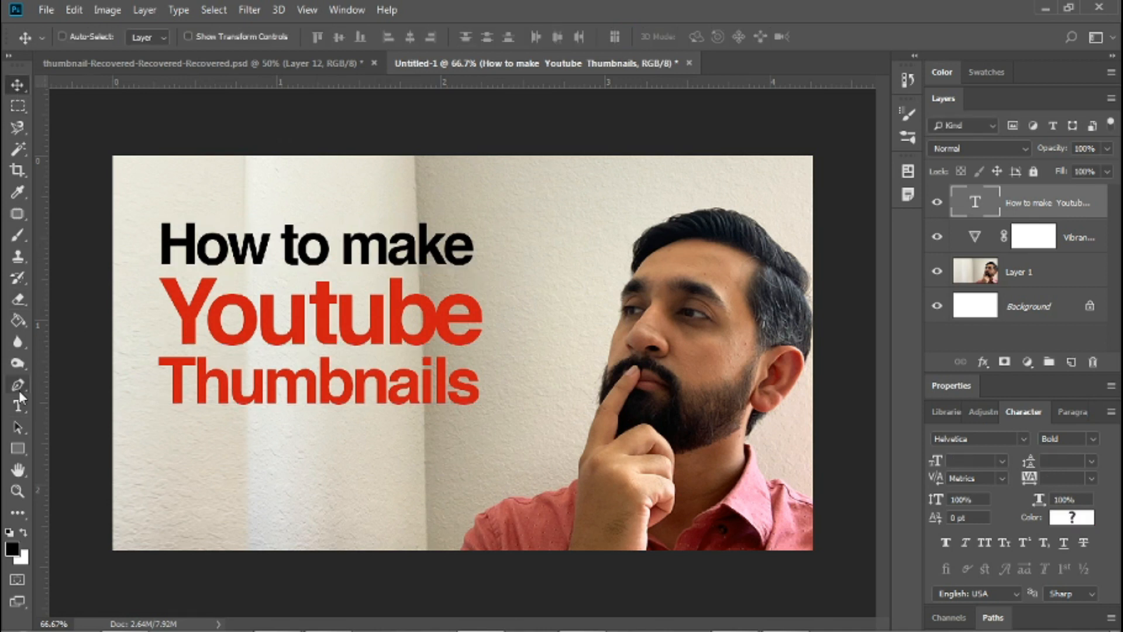
Activate the Rectangle tool and set the foreground colour to bright cyan blue, hex 00dffc.
left_click(18, 449)
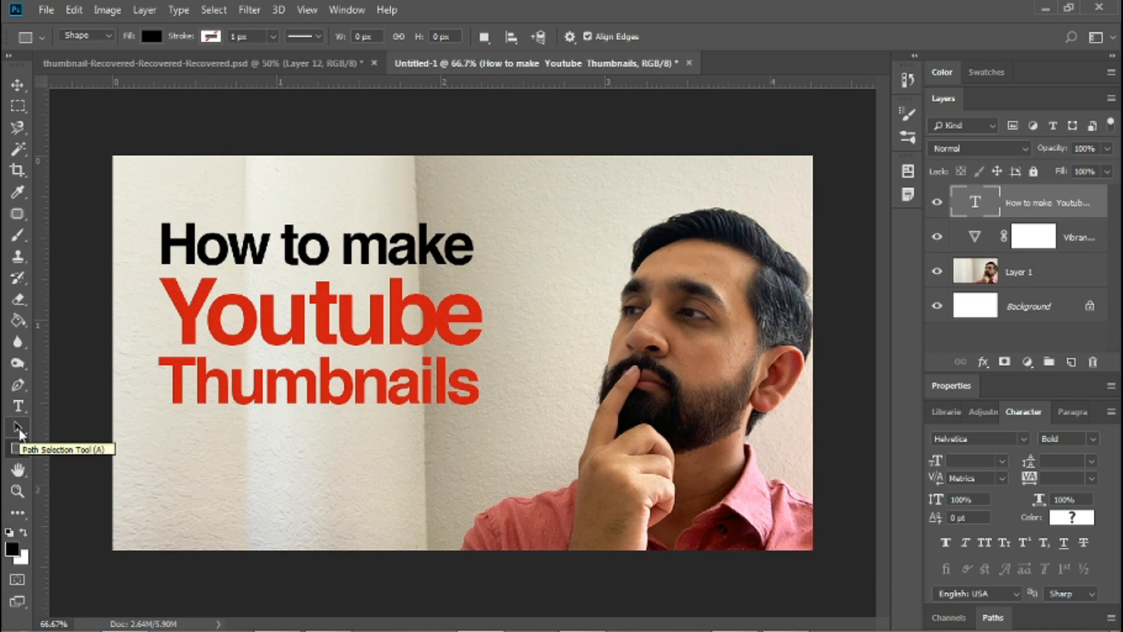
left_click(18, 448)
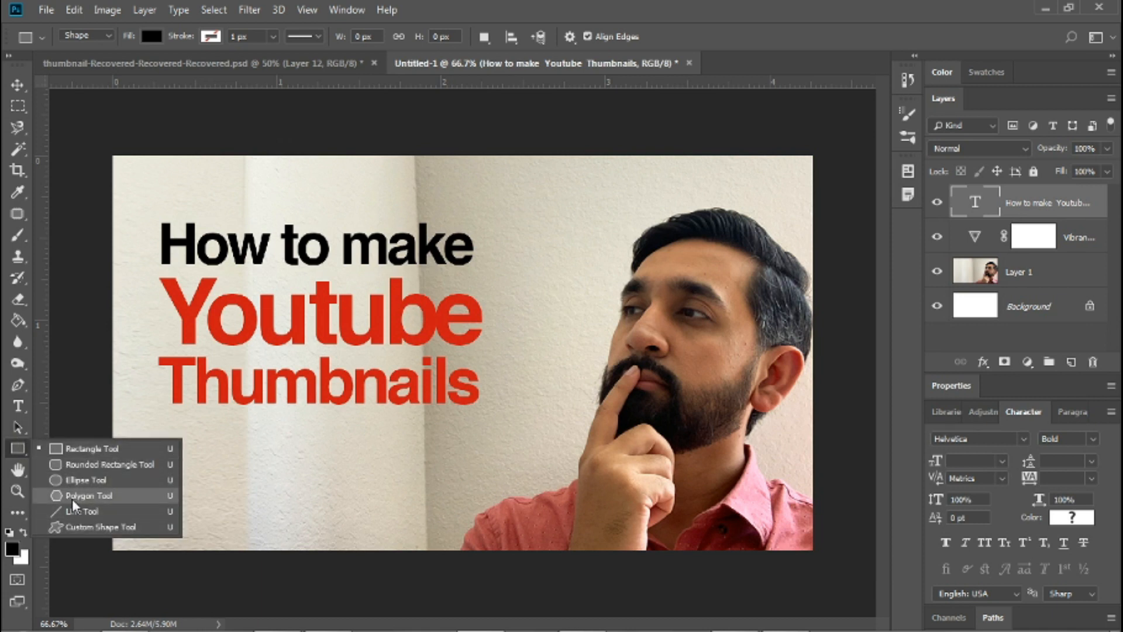
left_click(67, 452)
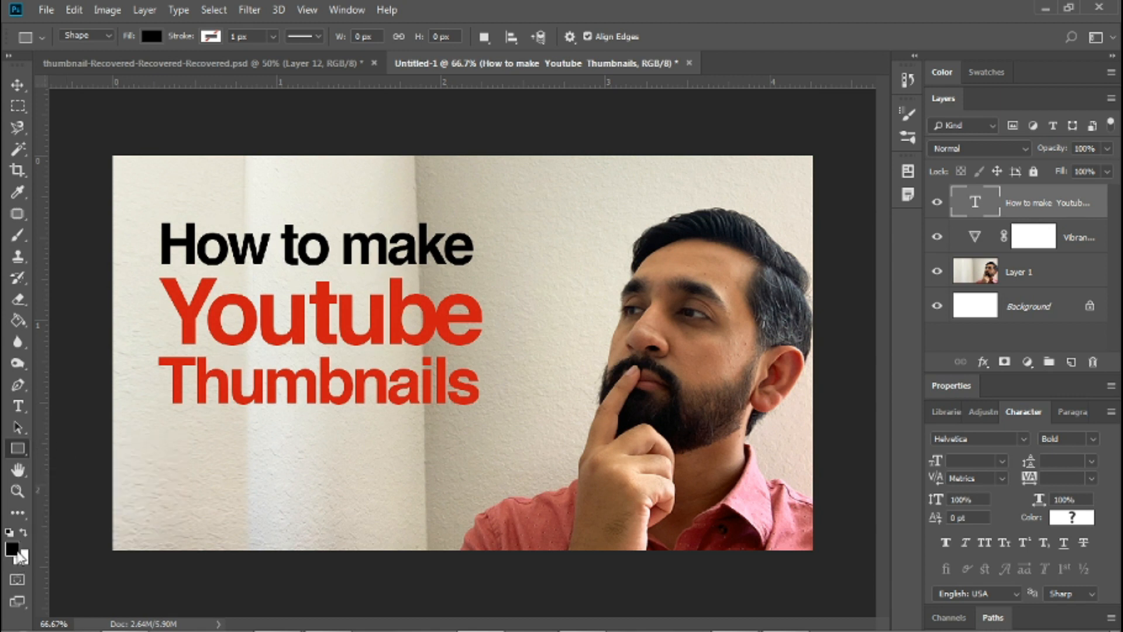
left_click(12, 549)
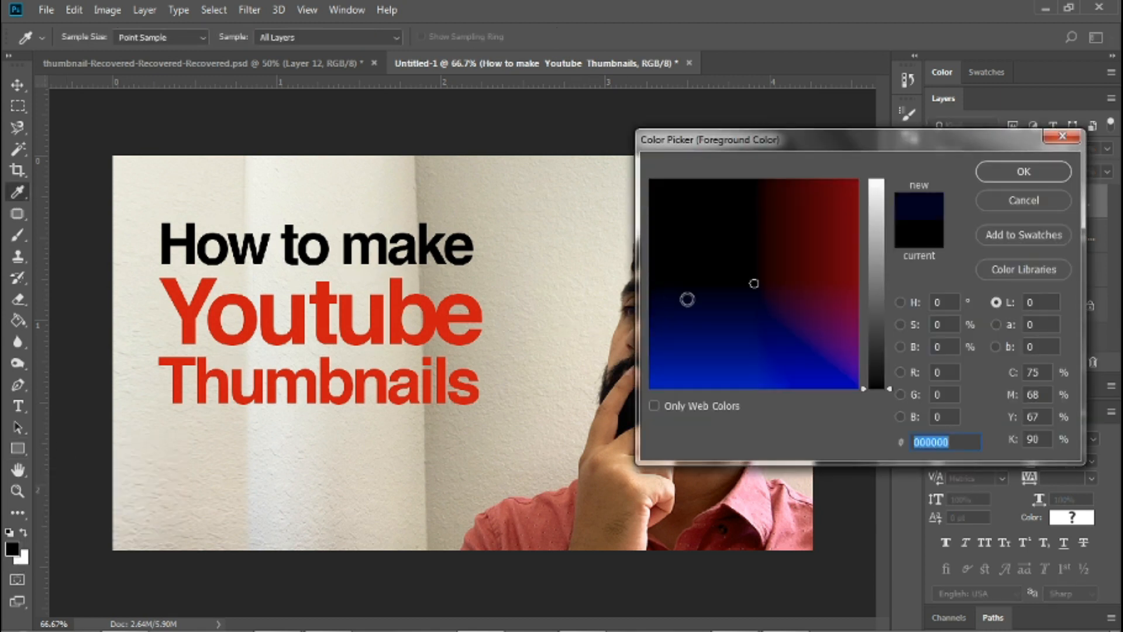
left_click(720, 285)
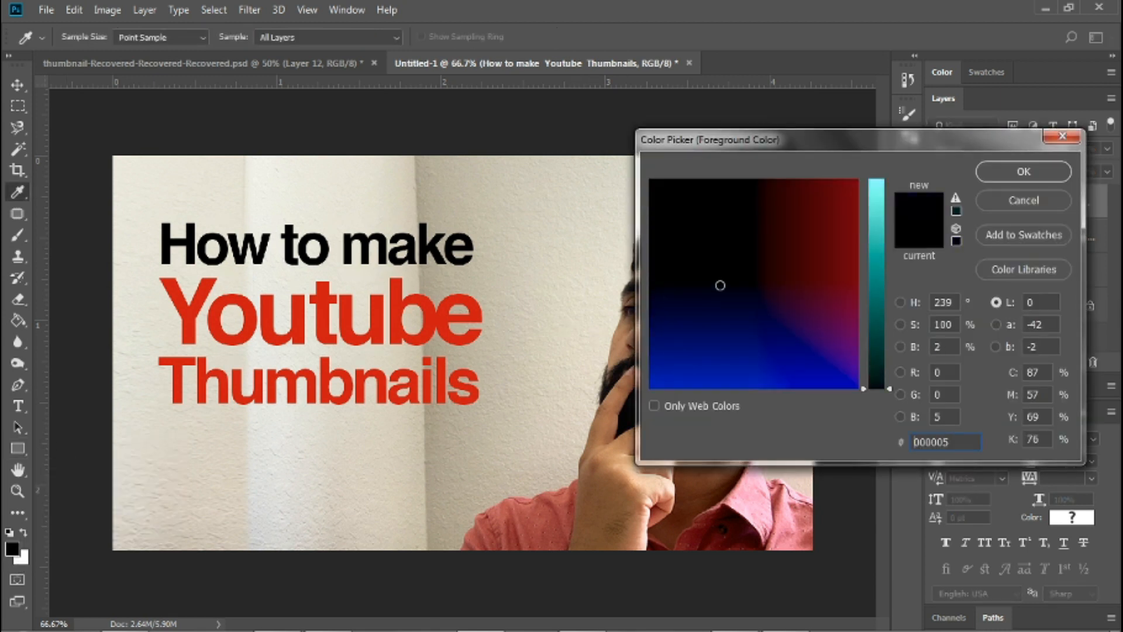
left_click(879, 218)
mouse_move(697, 276)
left_mouse_down()
mouse_move(708, 243)
mouse_move(705, 309)
left_mouse_up()
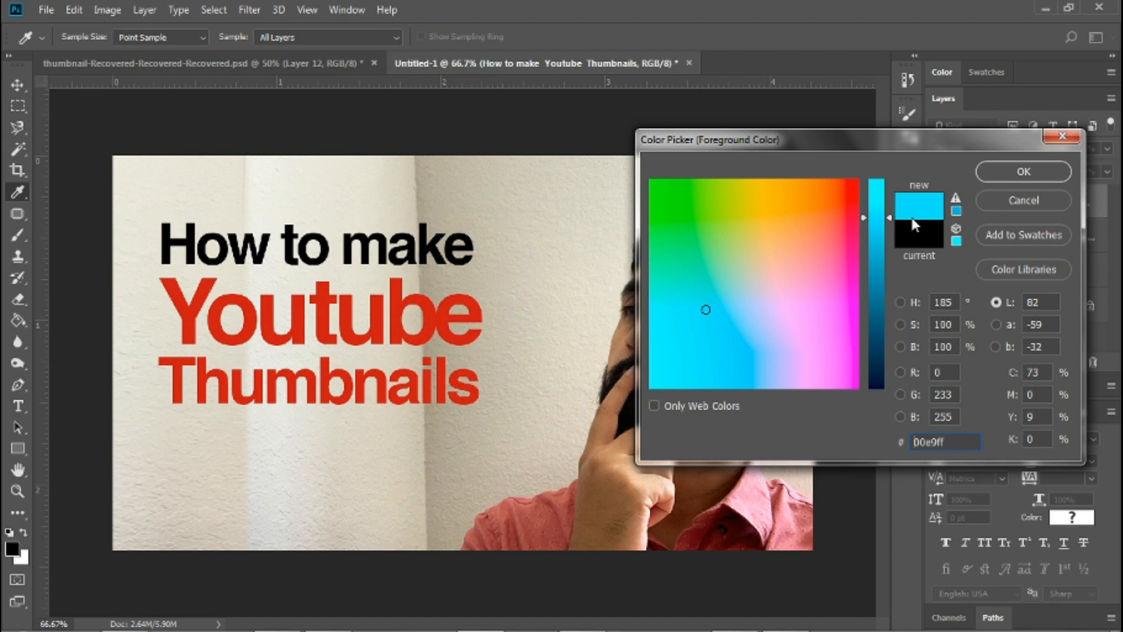
left_click(880, 220)
left_click_drag(881, 225, 882, 230)
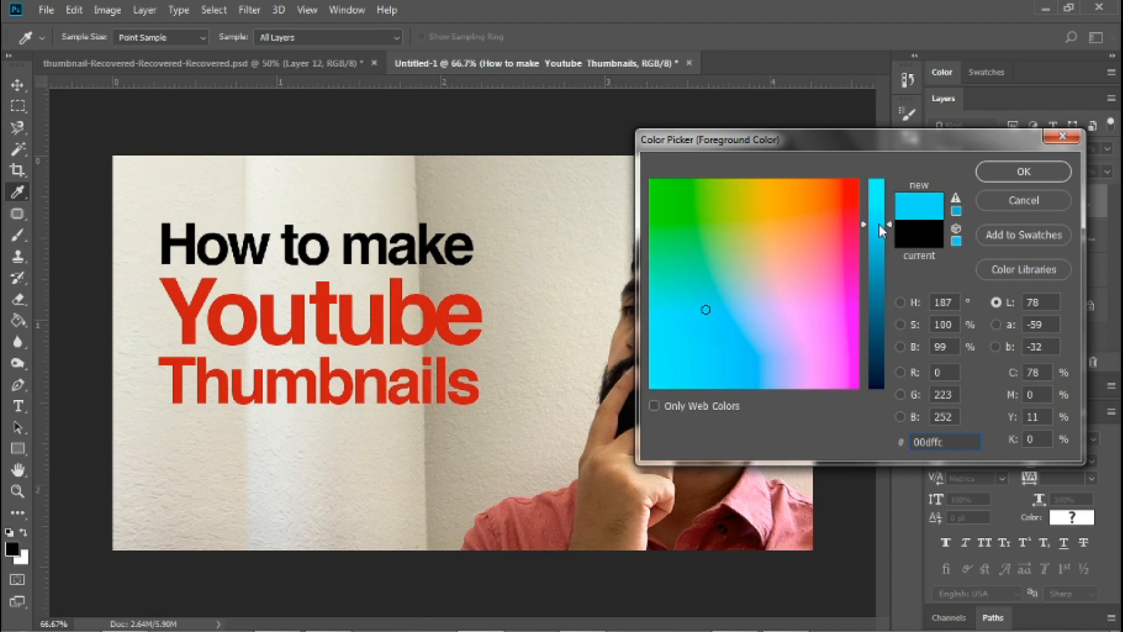
left_click(1033, 174)
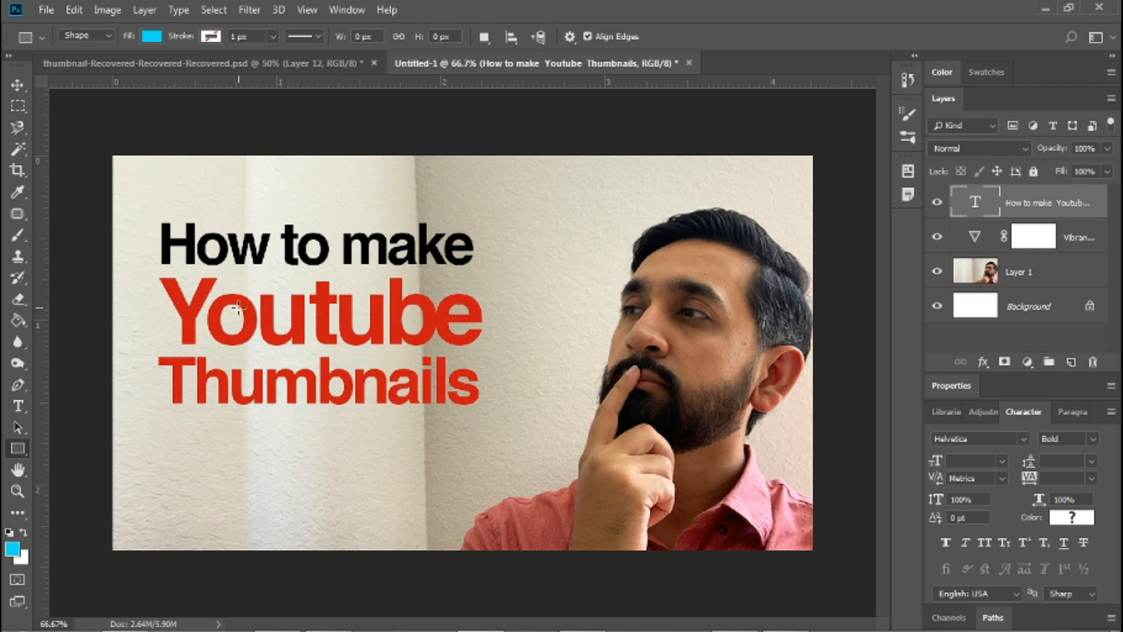
Draw a cyan rectangle about 663 by 443 px around the title and place its layer beneath the title layer.
left_click_drag(143, 191, 505, 434)
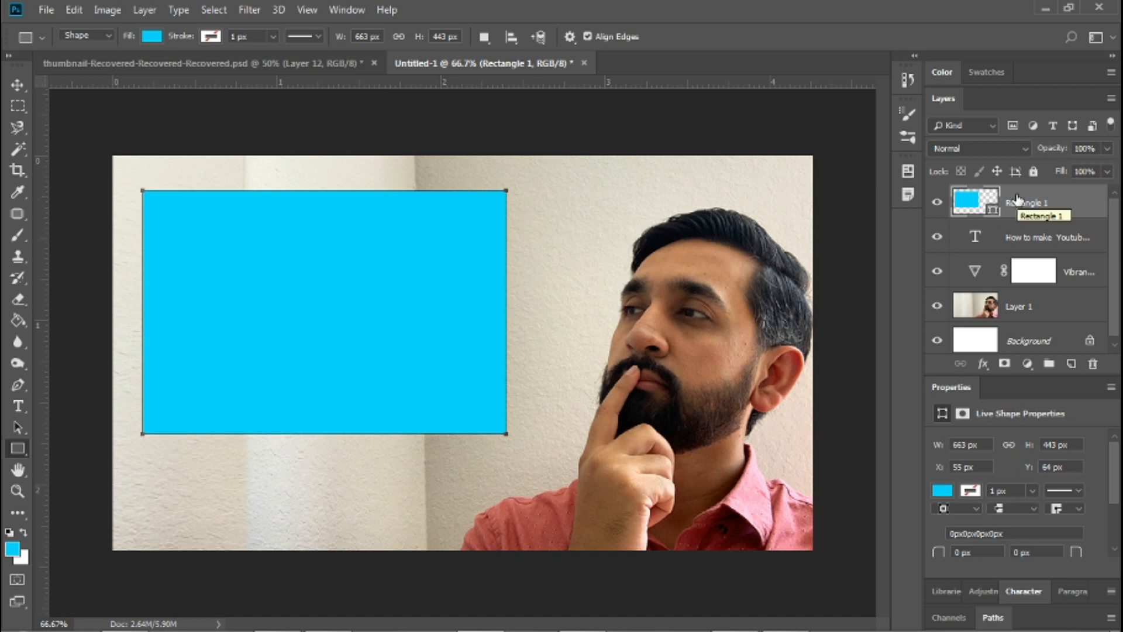
left_click_drag(1016, 200, 1018, 248)
key("ctrl+z")
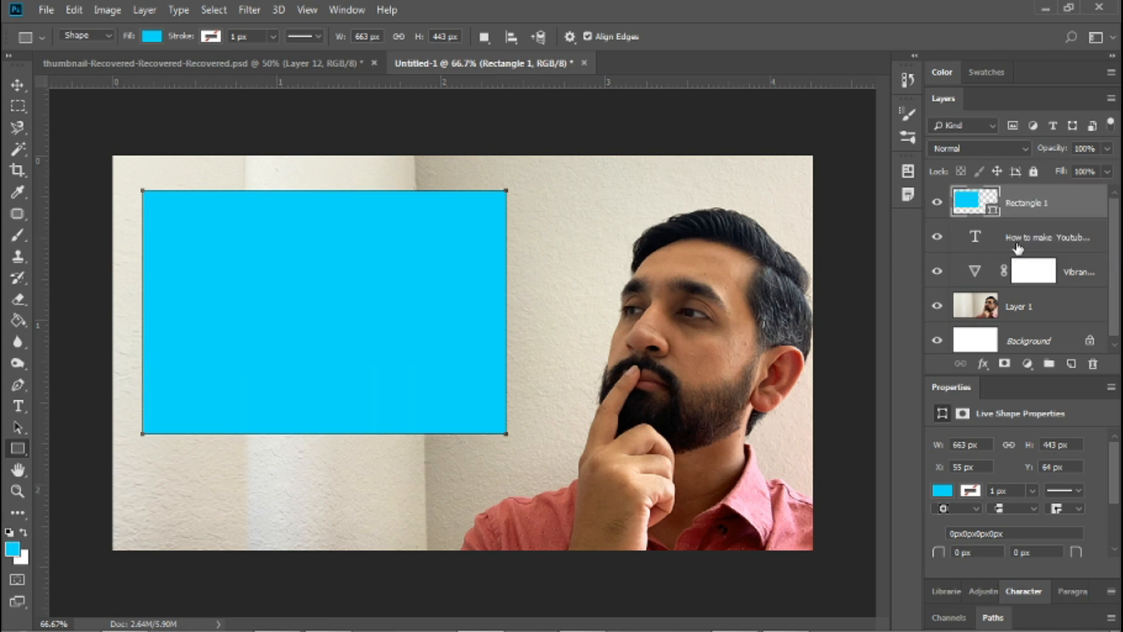
key("ctrl+z")
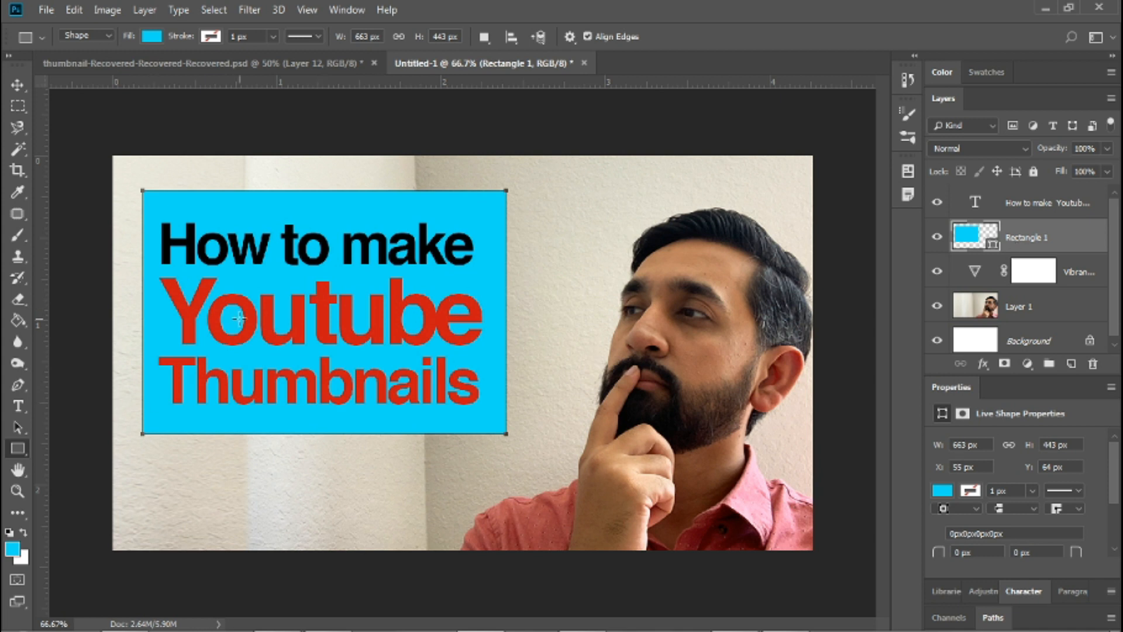
Rasterize the cyan rectangle layer and fill it with yellow, hex ffff00, using the Paint Bucket.
right_click(477, 216)
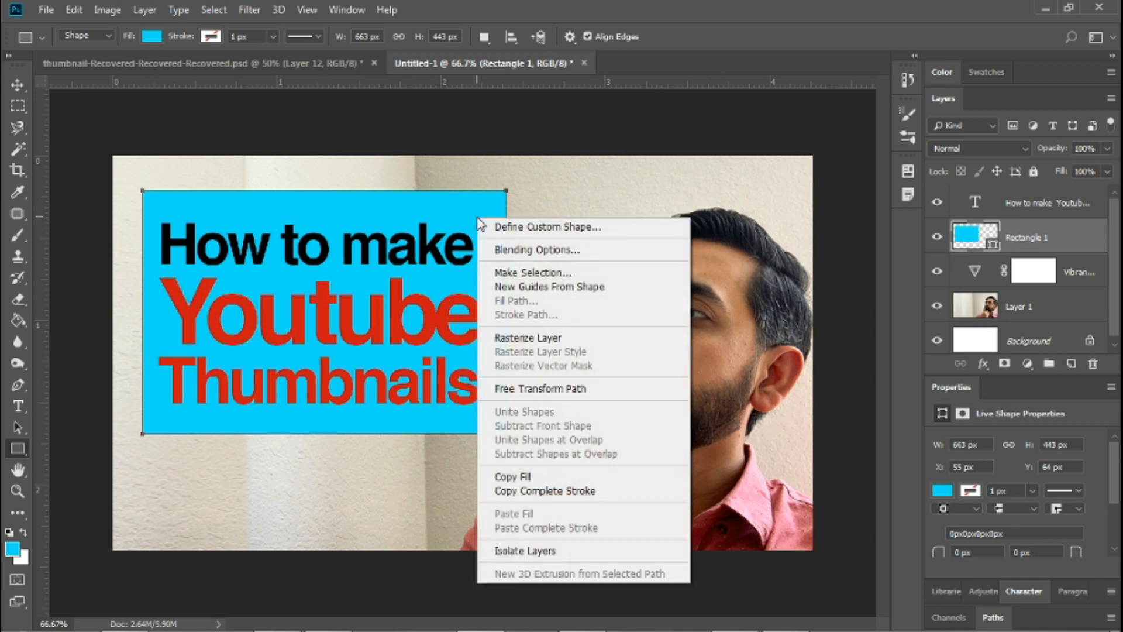
left_click(541, 343)
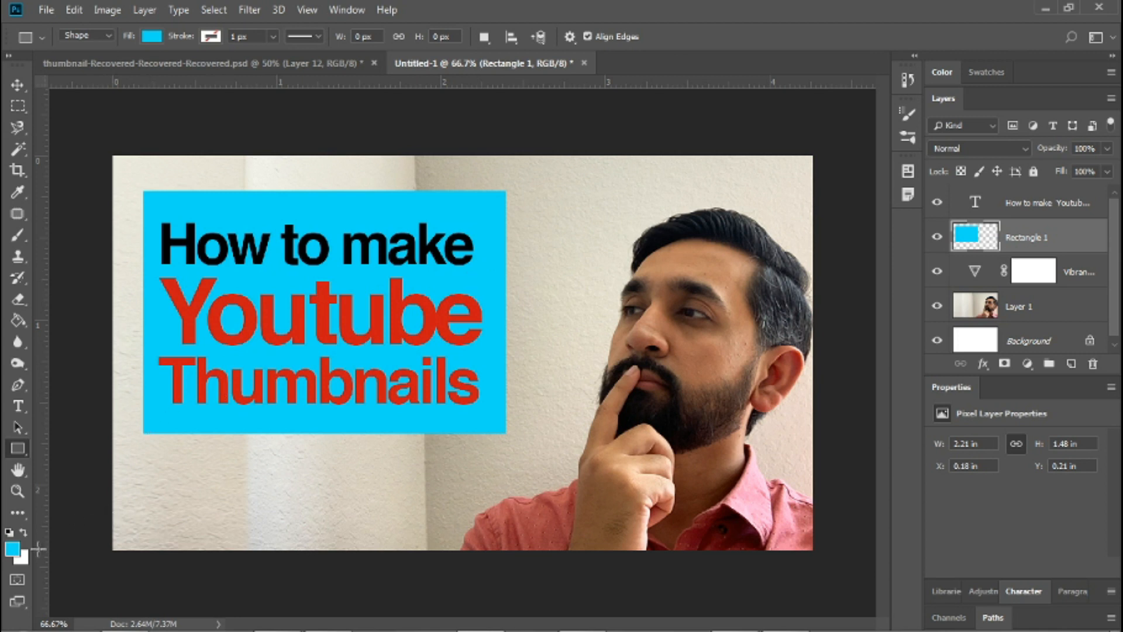
left_click(12, 550)
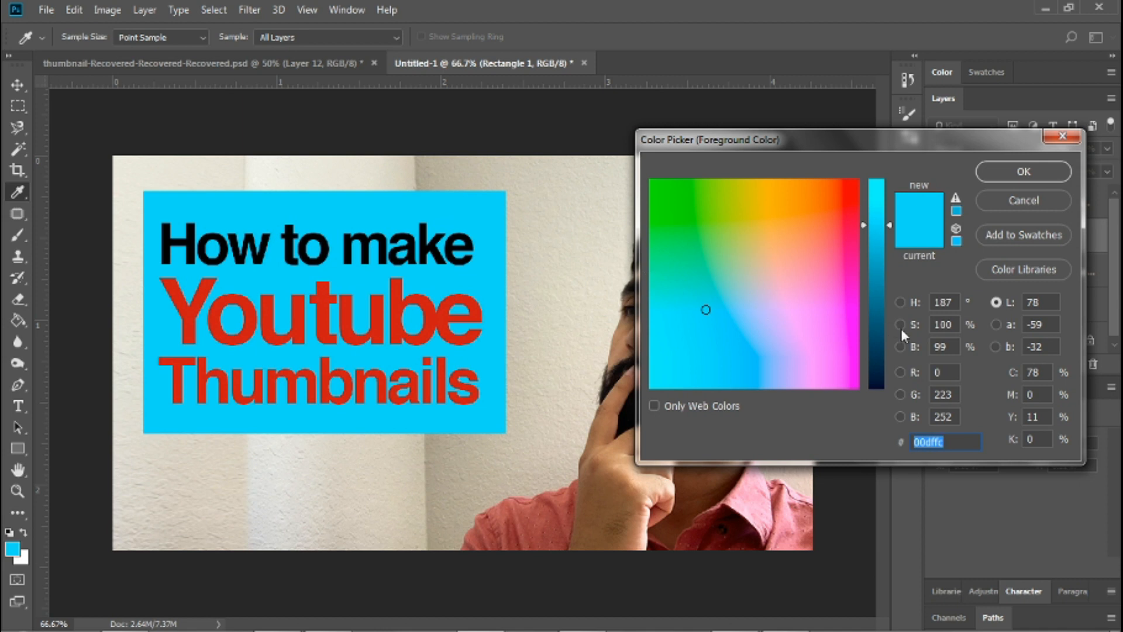
left_click(693, 199)
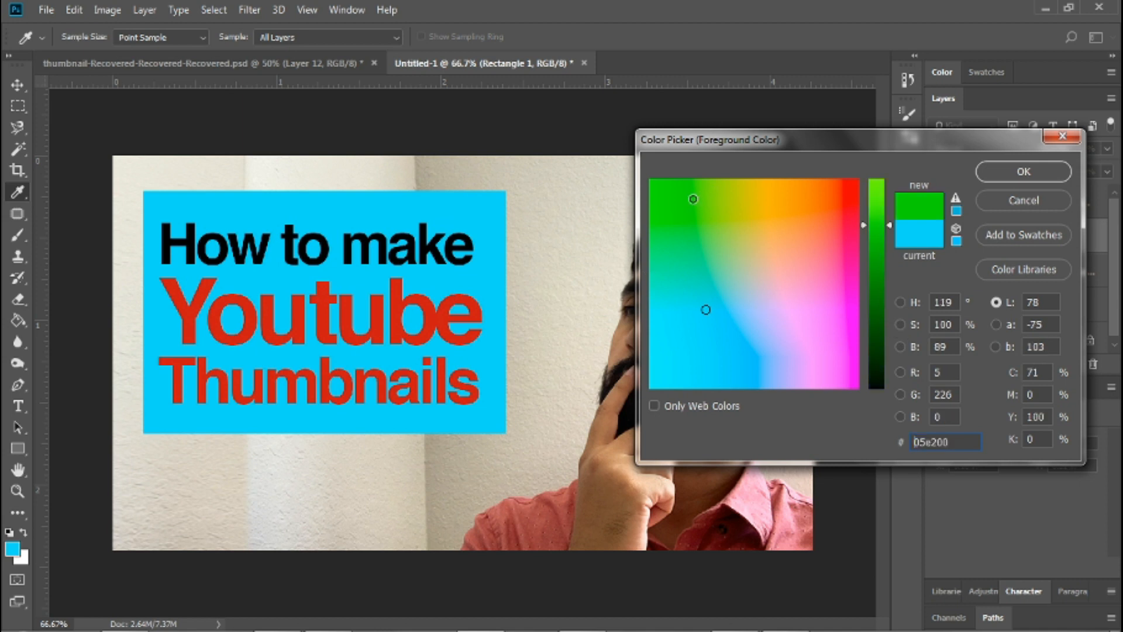
left_click(743, 196)
left_click(878, 199)
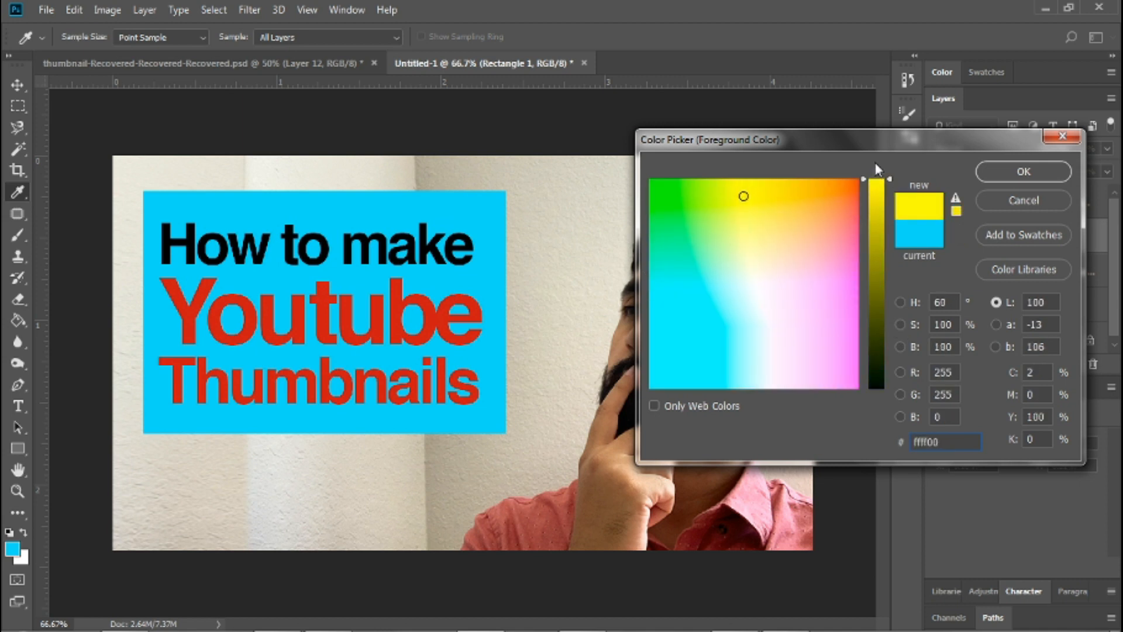
left_click(1031, 173)
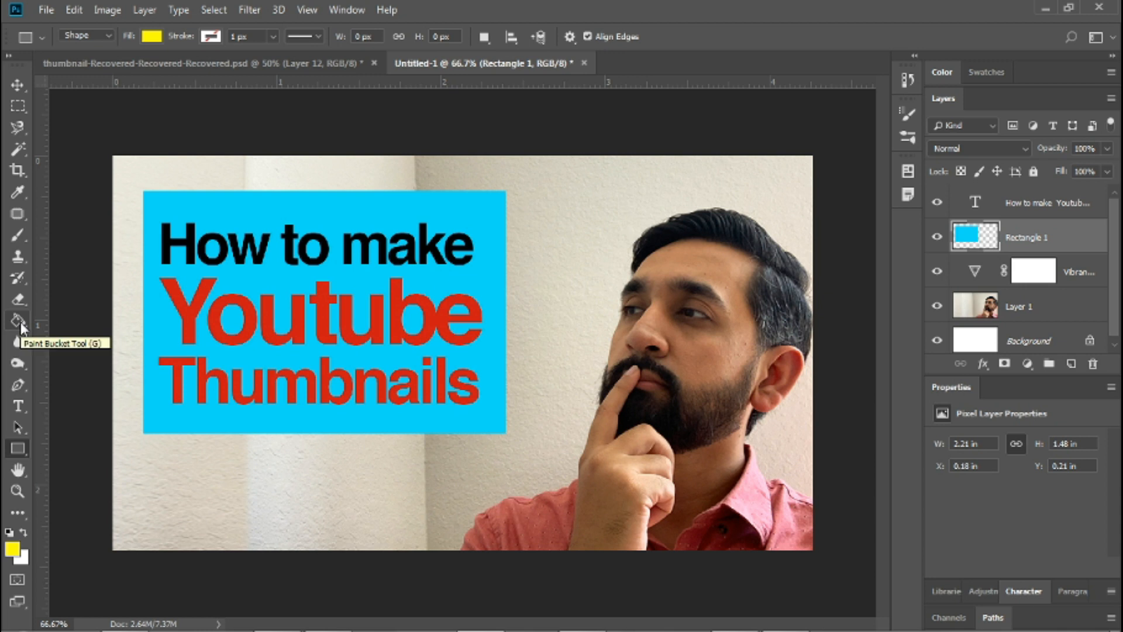
key("g")
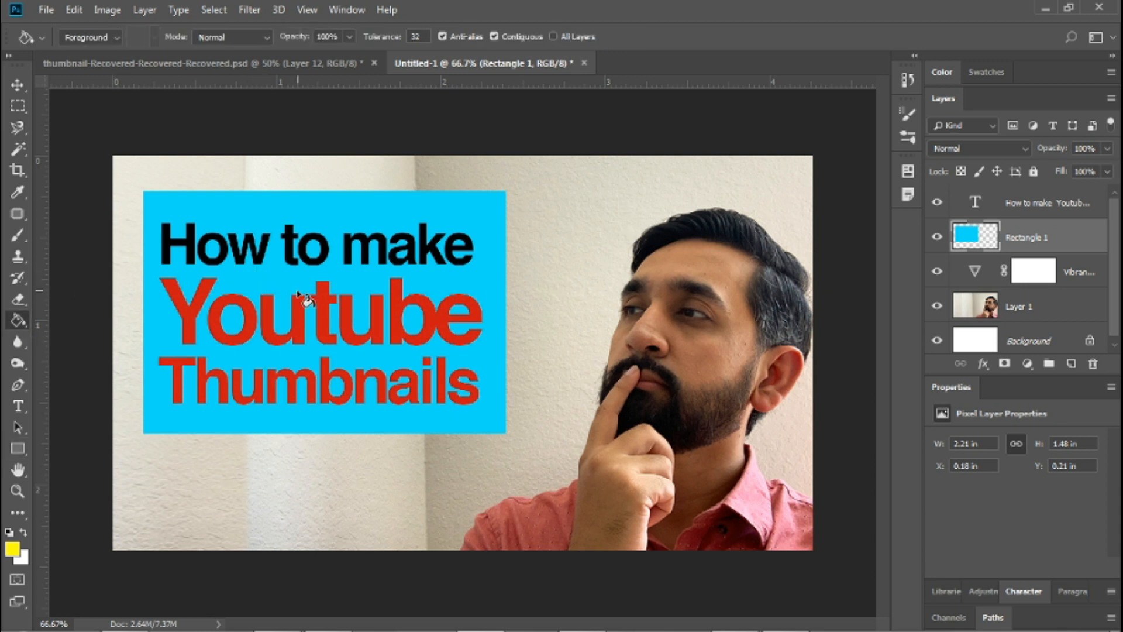
left_click(279, 203)
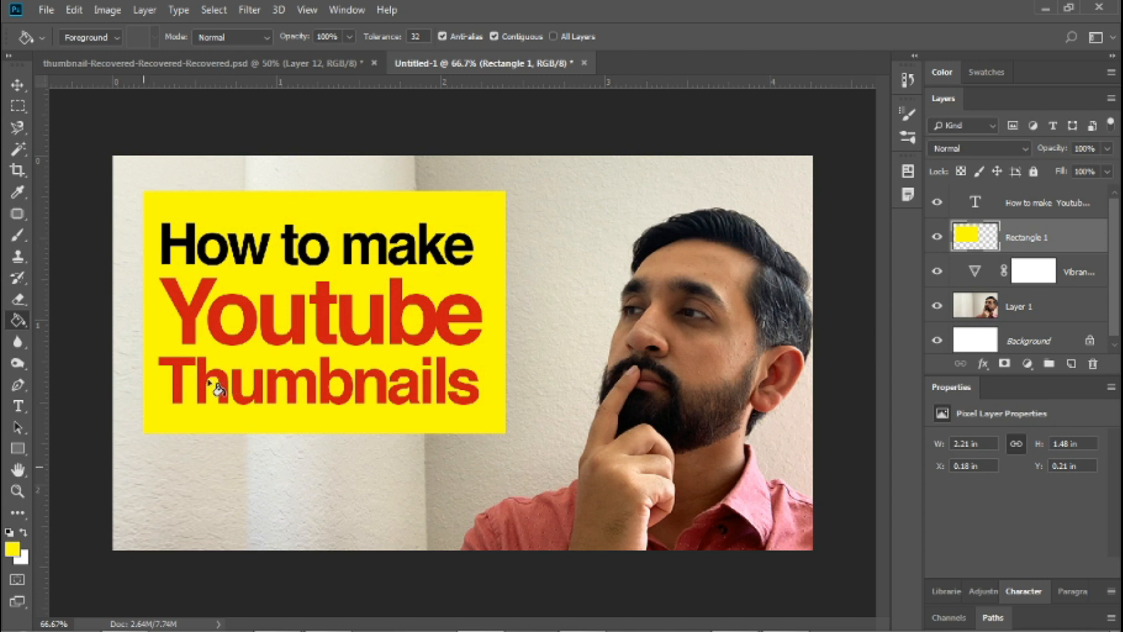
Set the foreground colour to black and fill the title's background rectangle with it.
left_click(14, 550)
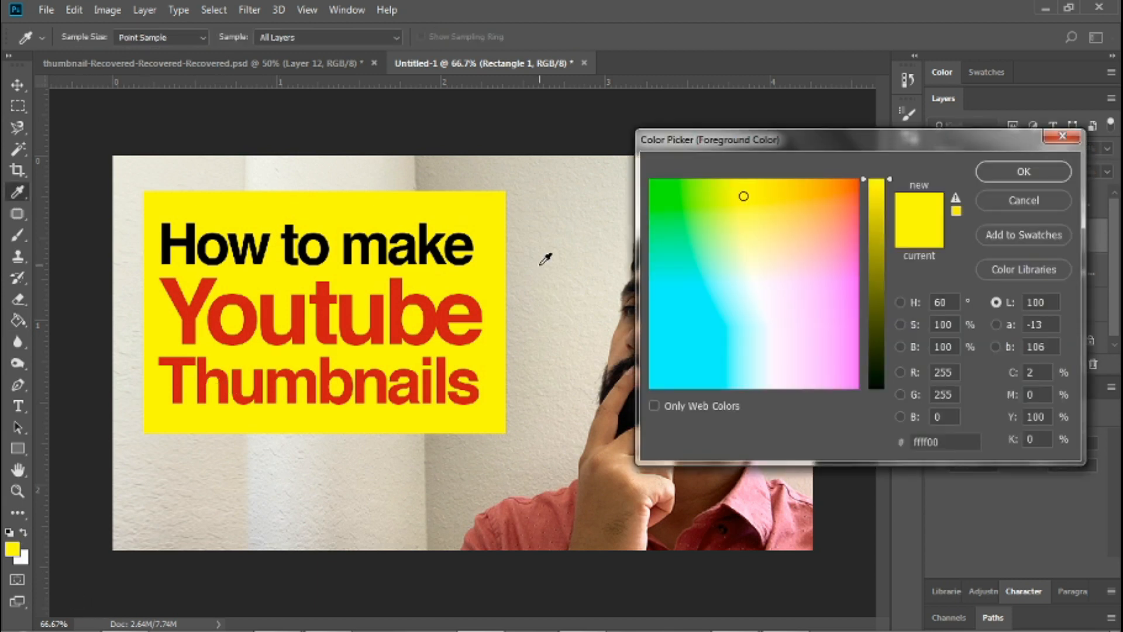
left_click_drag(874, 376, 874, 402)
key("g")
key("Return")
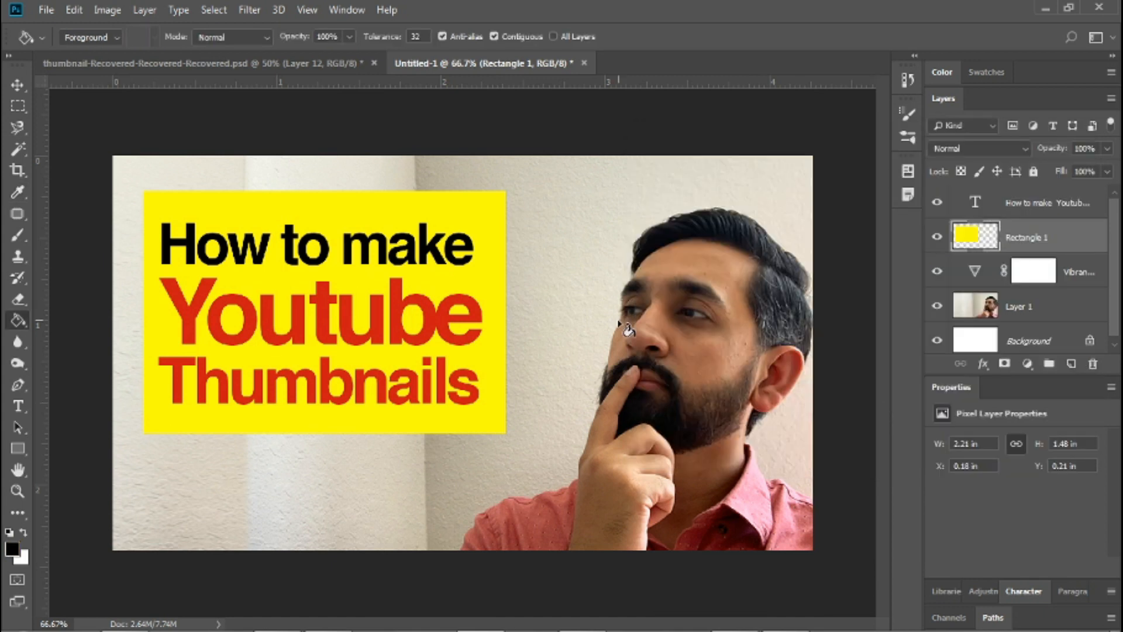
left_click(423, 216)
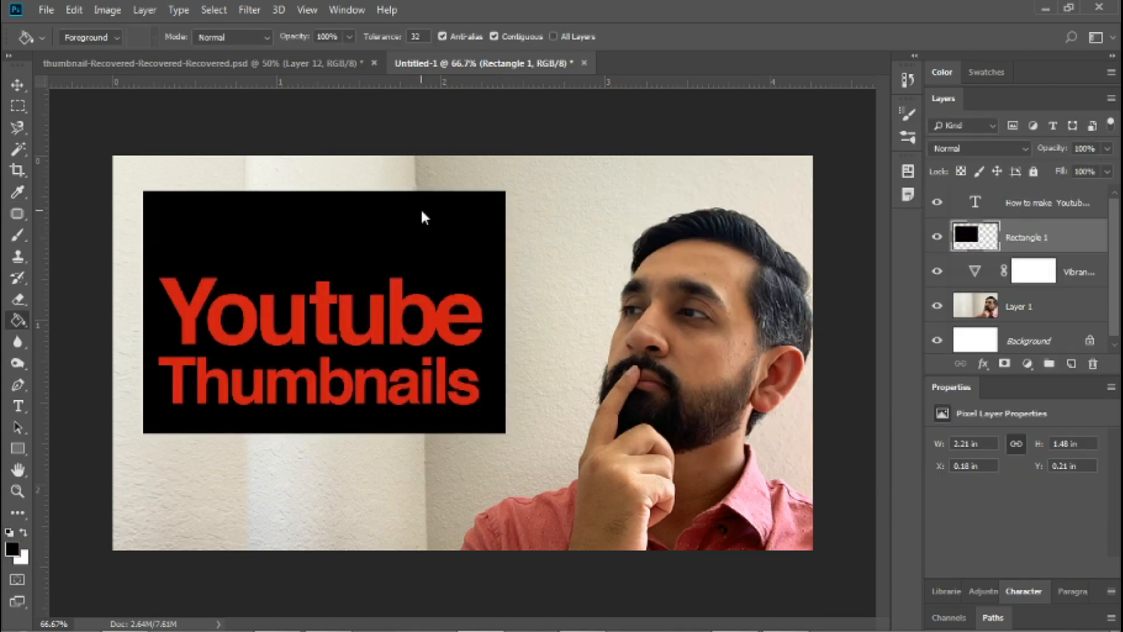
Recolour the "How to make" line of the title text to white and finish editing it.
left_click(1027, 209)
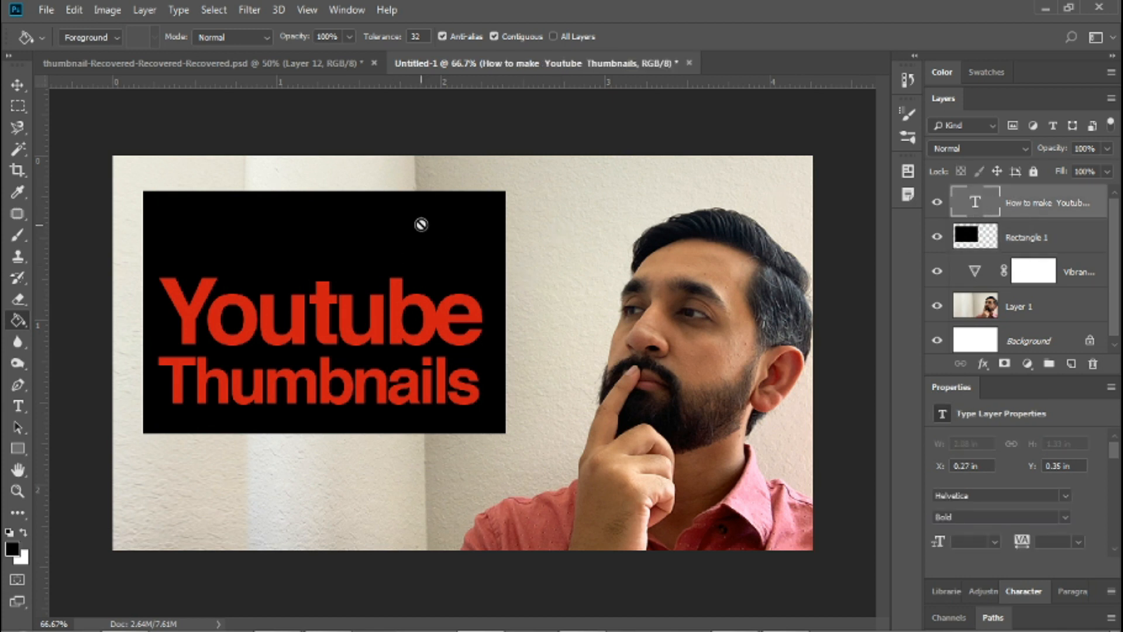
left_click(16, 407)
left_click_drag(472, 245, 154, 246)
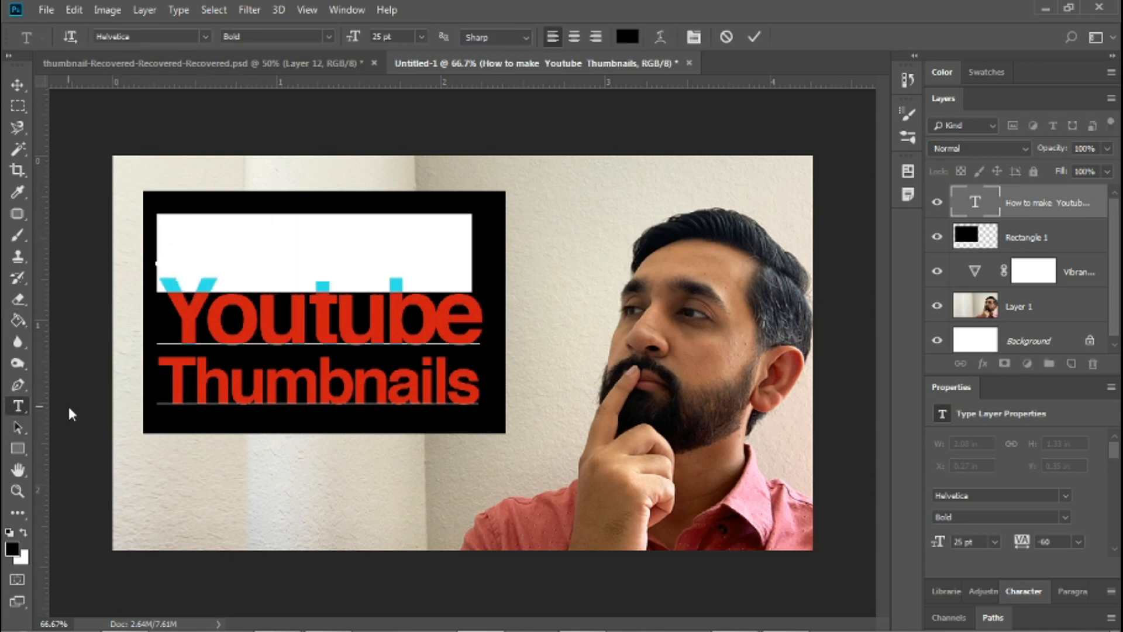
left_click(22, 534)
left_click(18, 84)
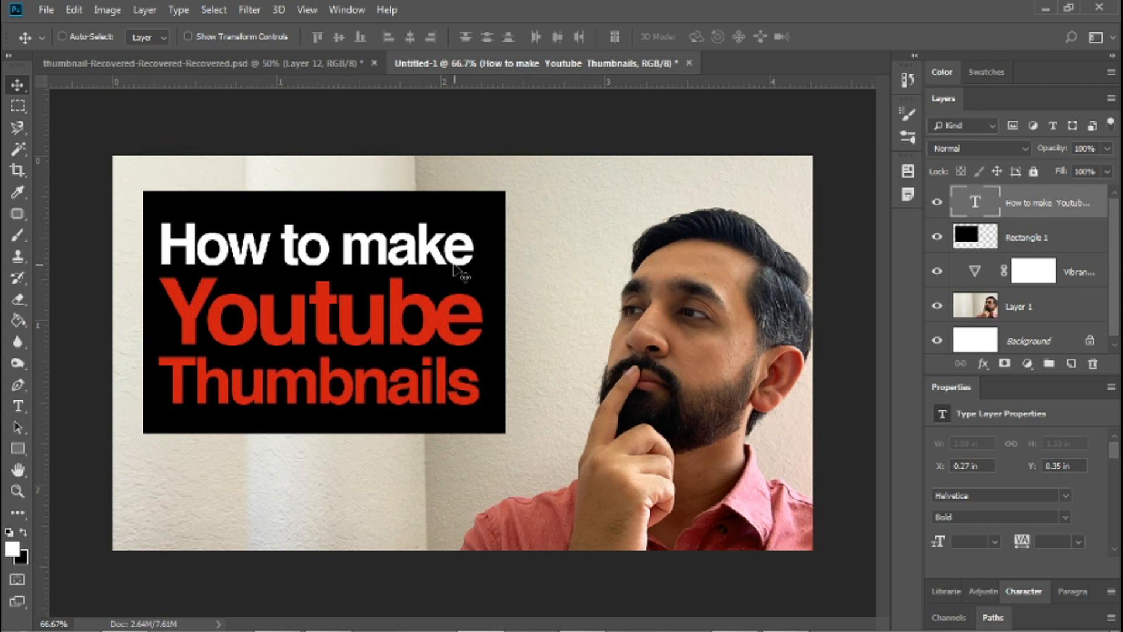
Select the title and rectangle layers together and move them slightly down and right on the canvas.
left_click(1039, 242)
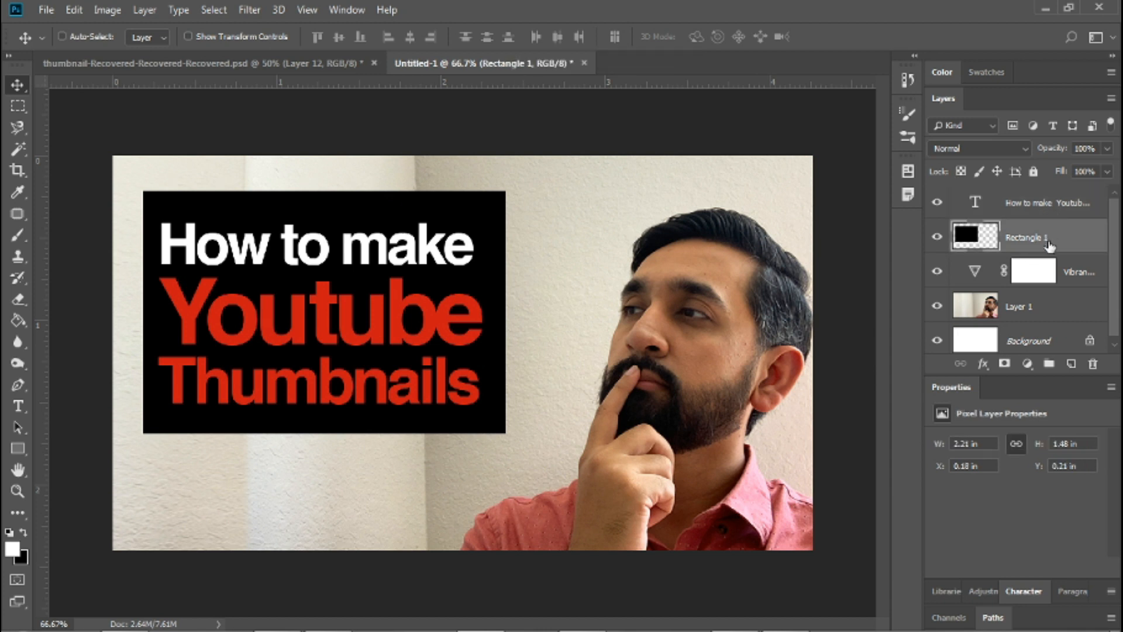
left_click(1055, 204, "shift")
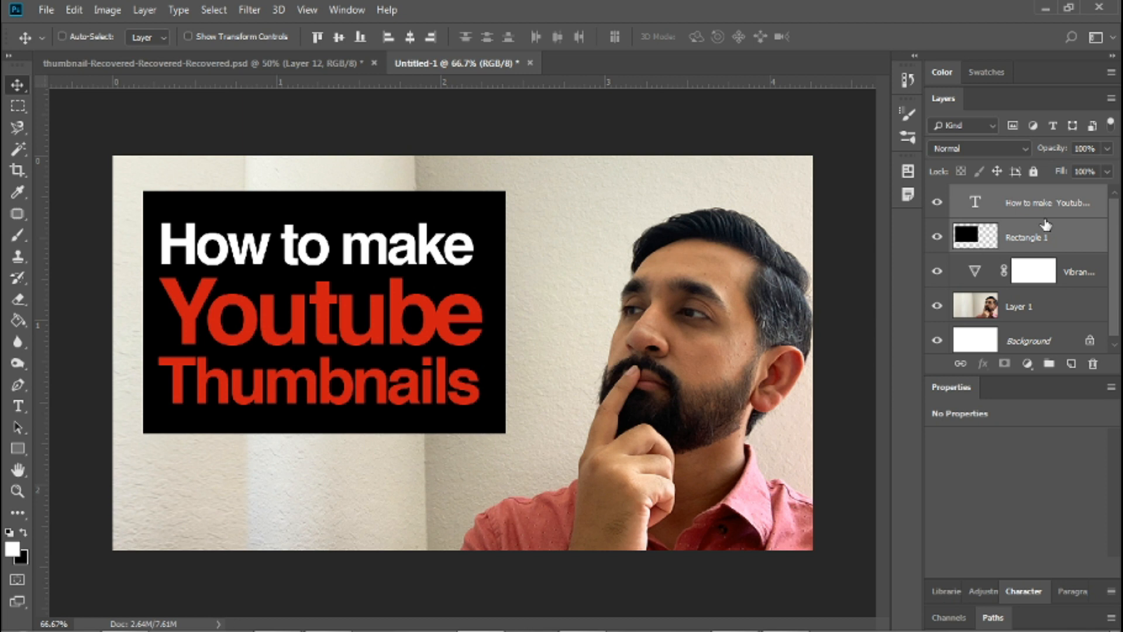
left_click_drag(360, 299, 408, 344)
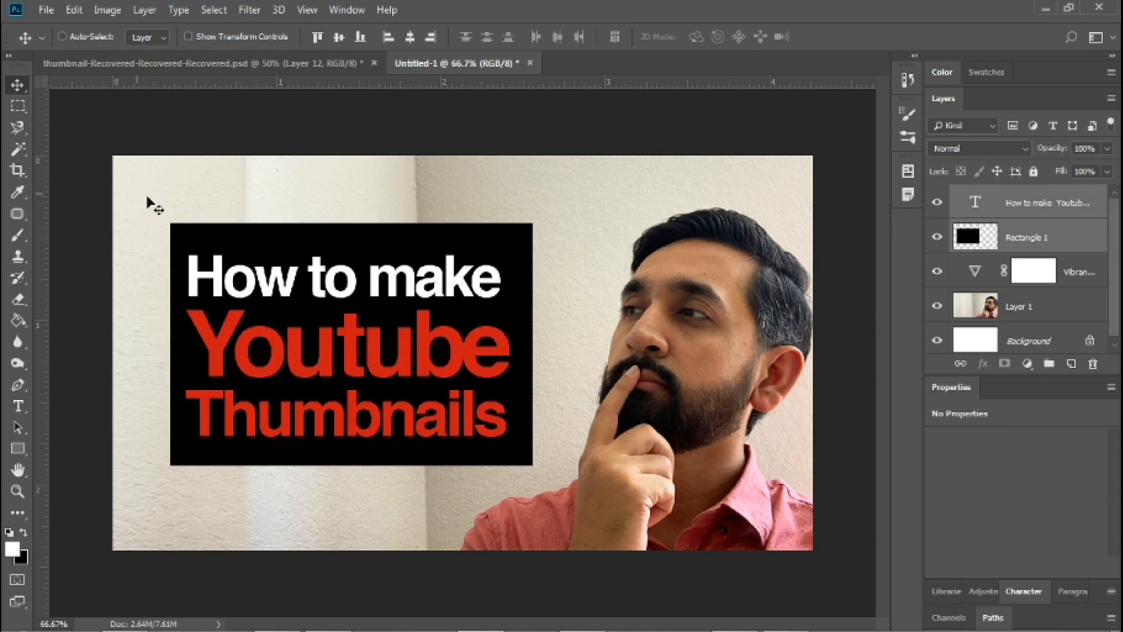
left_click_drag(310, 316, 308, 300)
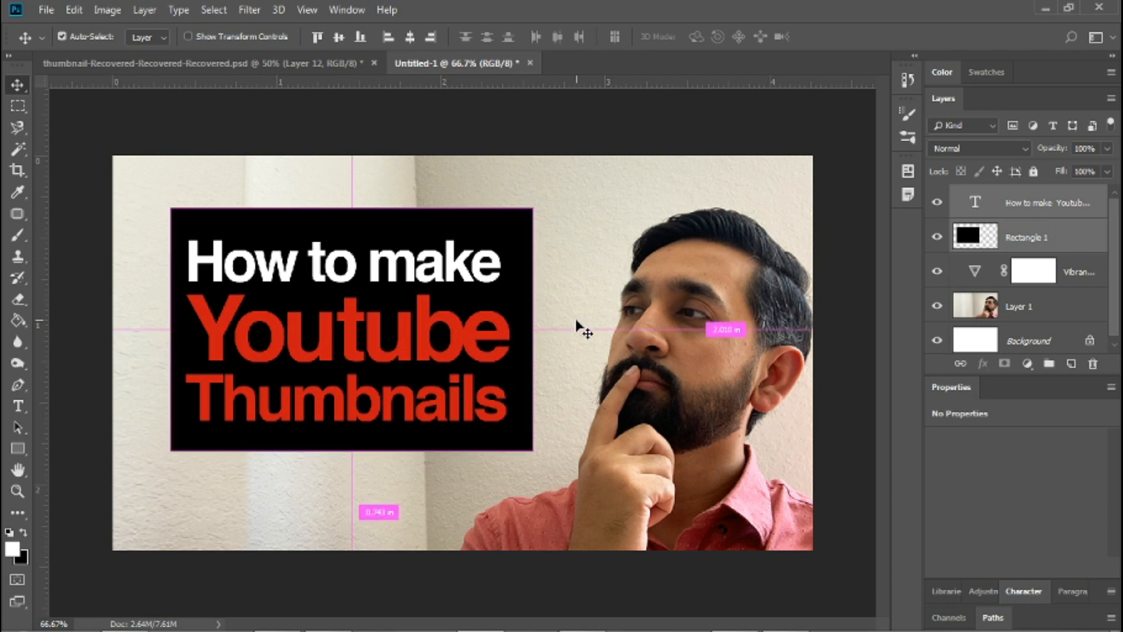
Scale the title and its rectangle together to about 108% and shift them slightly down and left.
key("ctrl+t")
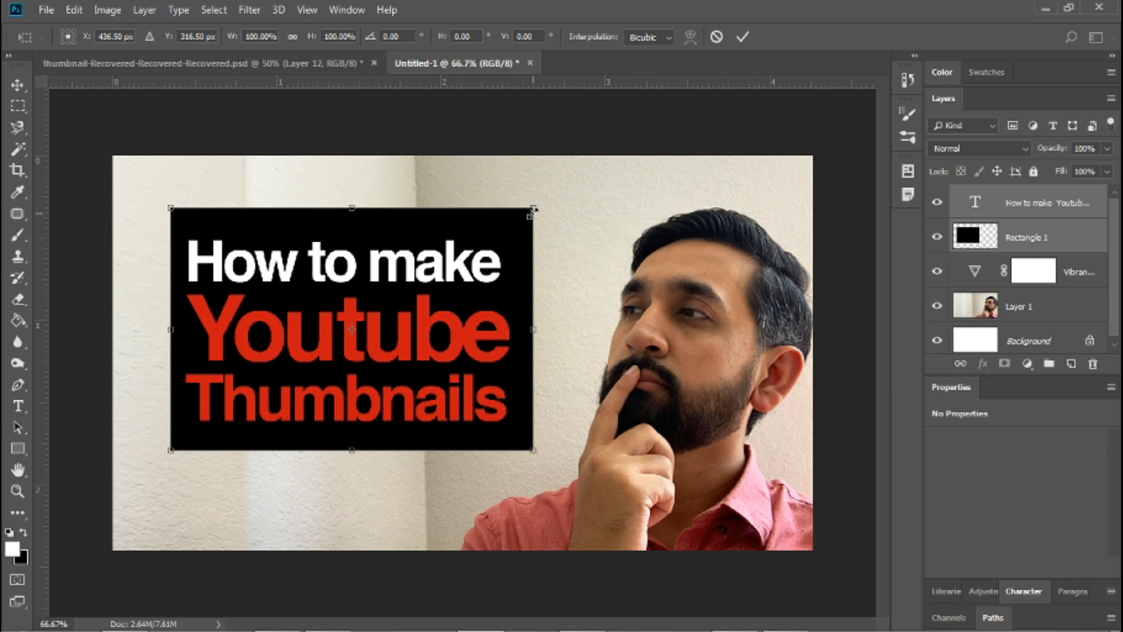
left_click_drag(534, 207, 557, 184)
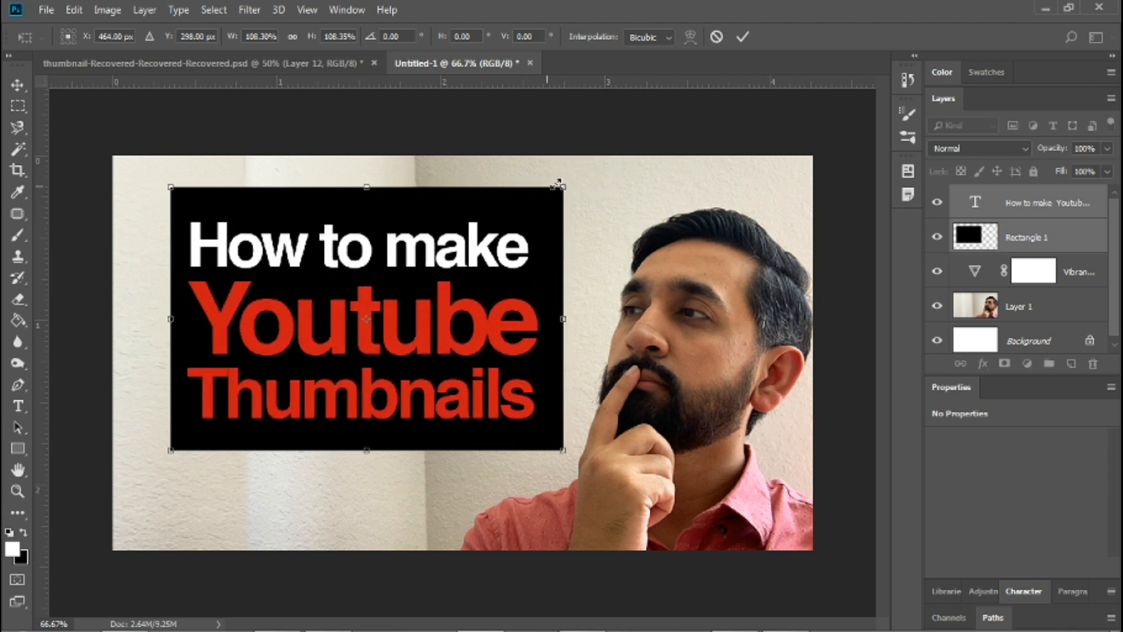
mouse_move(468, 252)
left_mouse_down()
mouse_move(449, 285)
mouse_move(453, 262)
left_mouse_up()
key("Return")
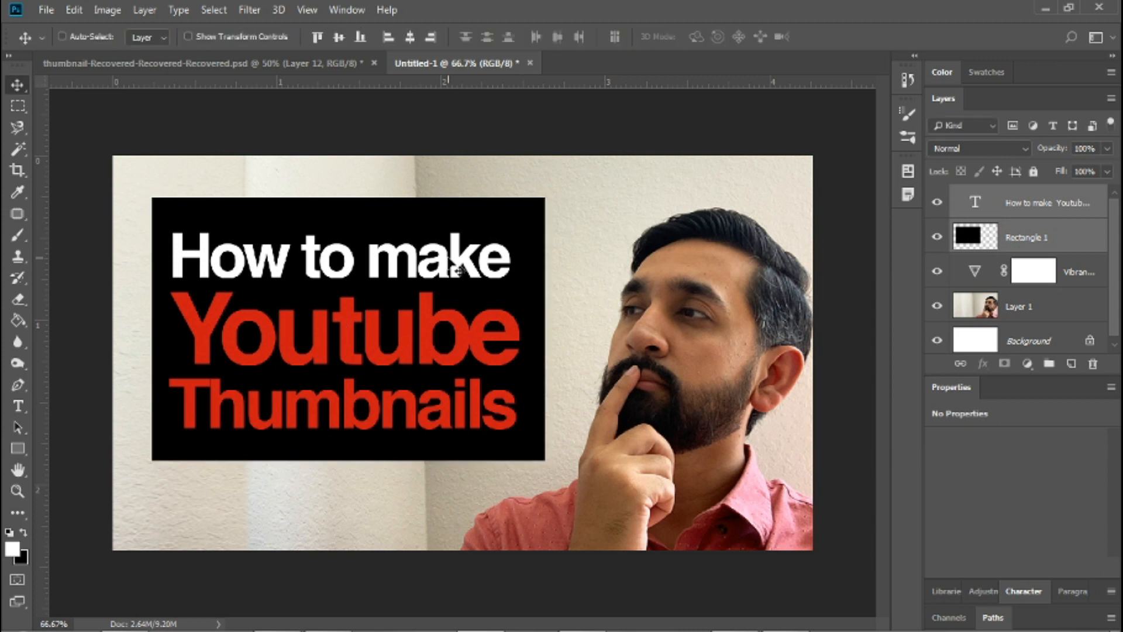
Move the title and its rectangle about 40 px up to leave room underneath.
left_click_drag(379, 272, 379, 274)
key("shift+Up")
key("shift+Up")
key("shift+Up")
key("shift+Up")
key("shift+Up")
key("shift+Up")
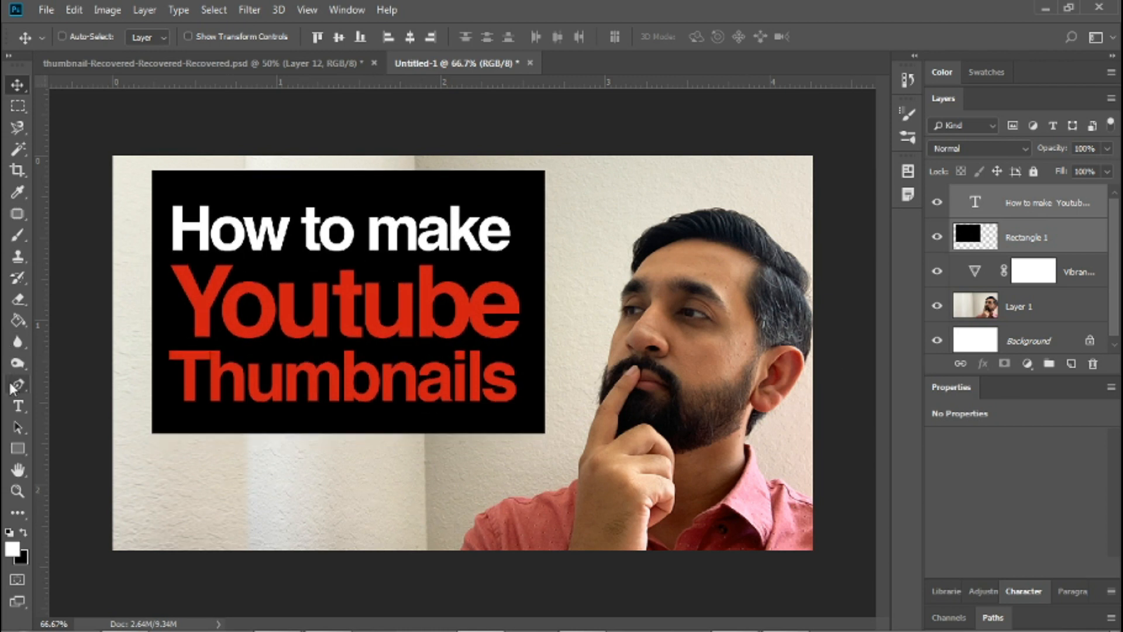
Add a new text layer reading "(in photoshop)" just below the word "Thumbnails".
left_click(18, 406)
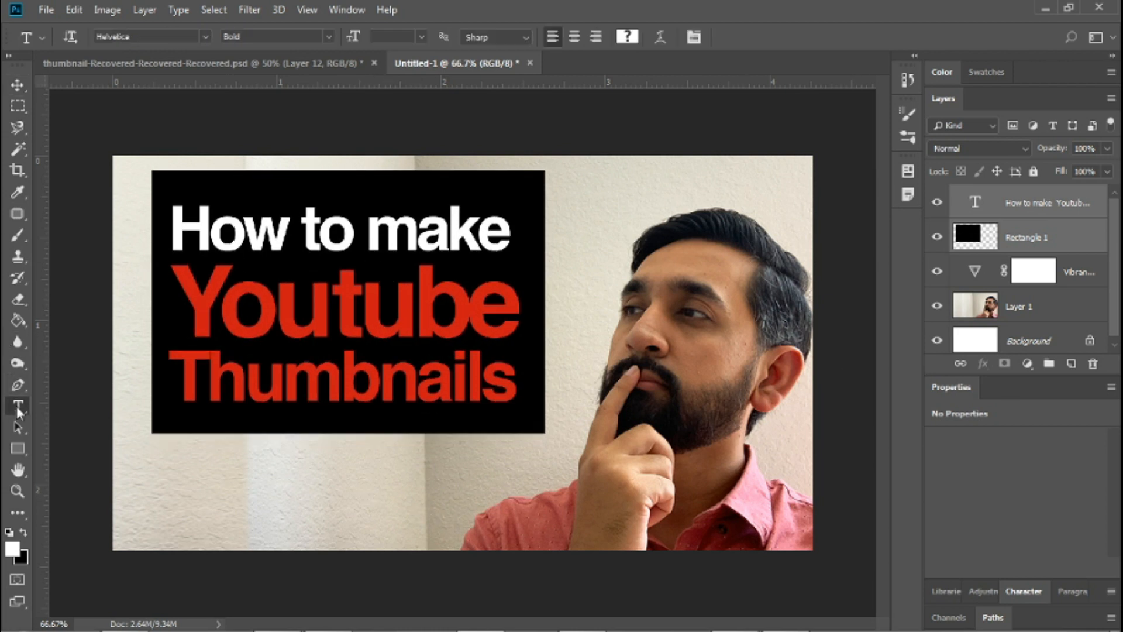
left_click(172, 461)
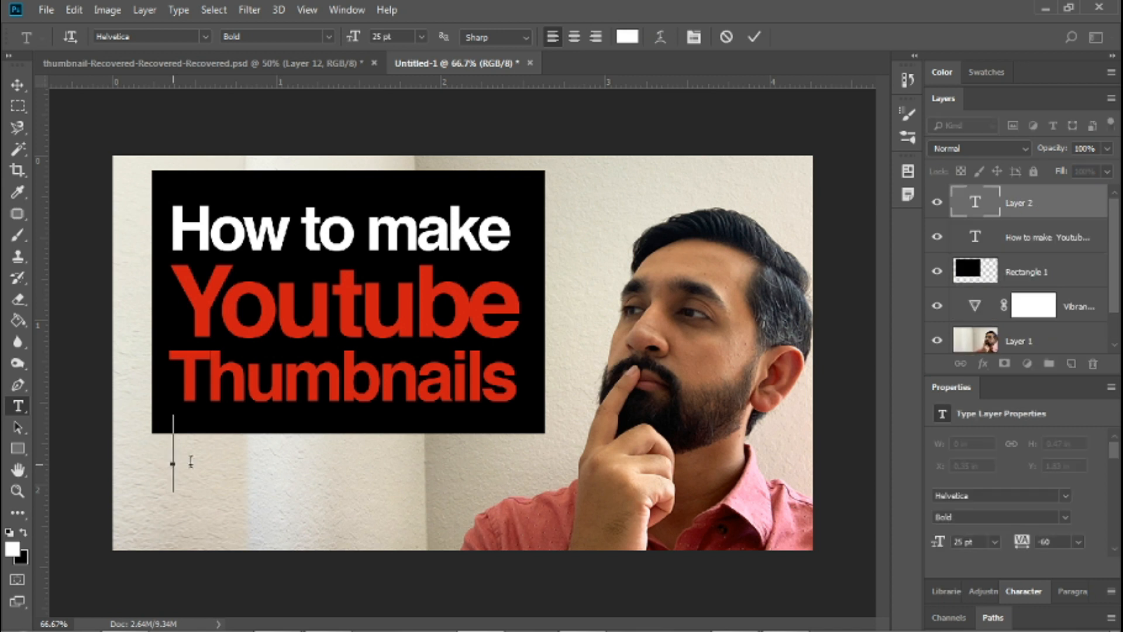
type("(in pho")
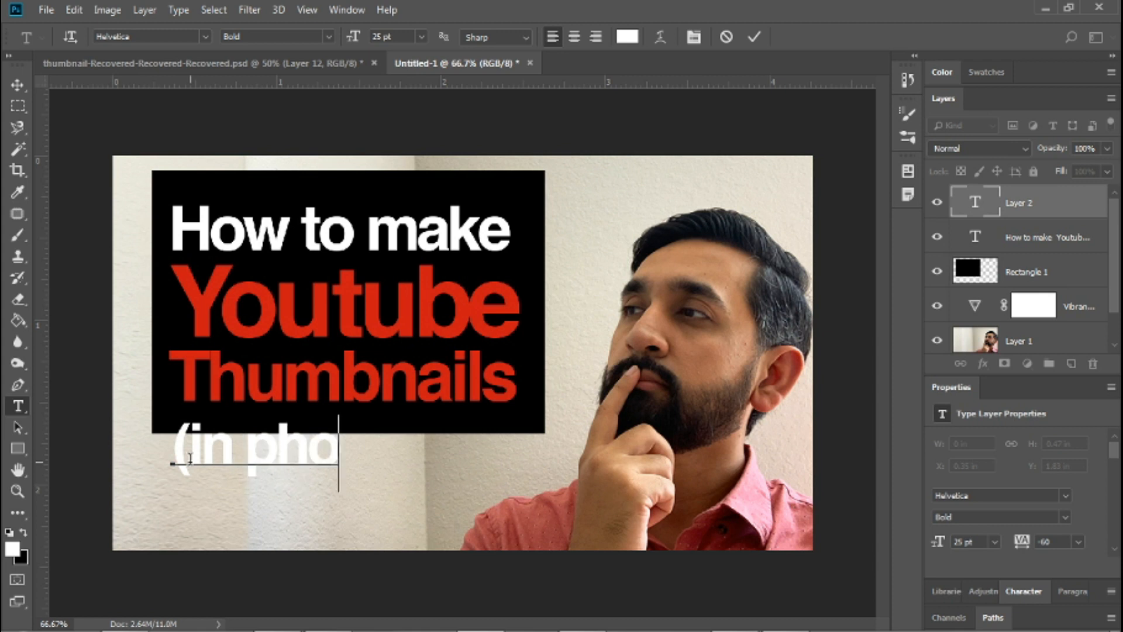
type("toshop")
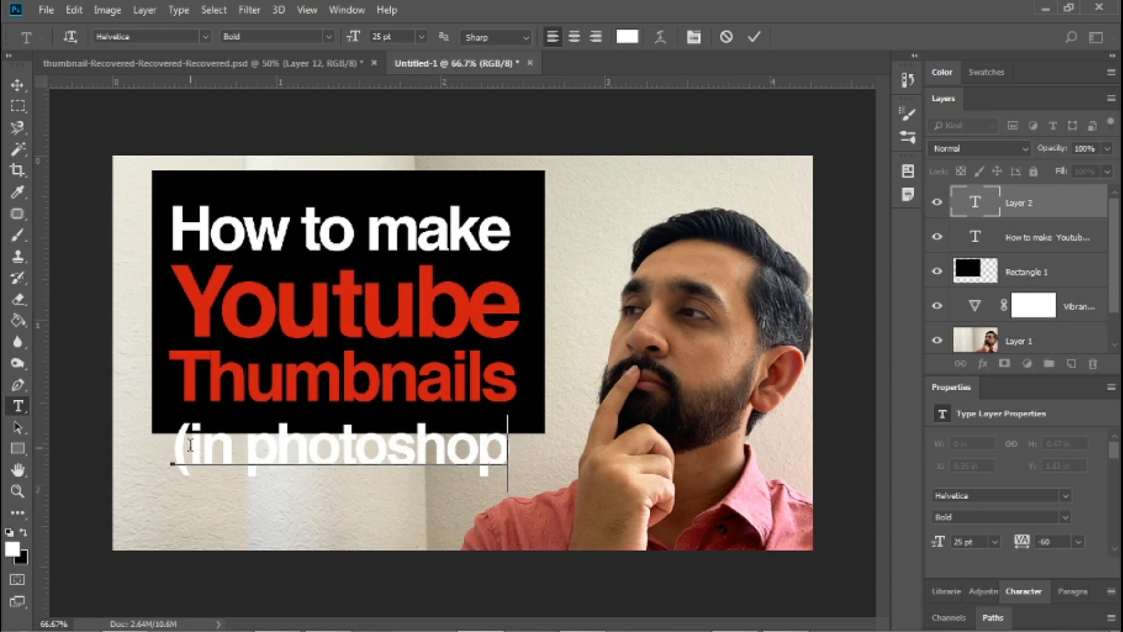
type(")")
Select the whole "(in photoshop)" text and recolour it black.
key("shift+Left")
key("shift+Left")
key("shift+Left")
key("shift+Left")
key("shift+Left")
key("shift+Left")
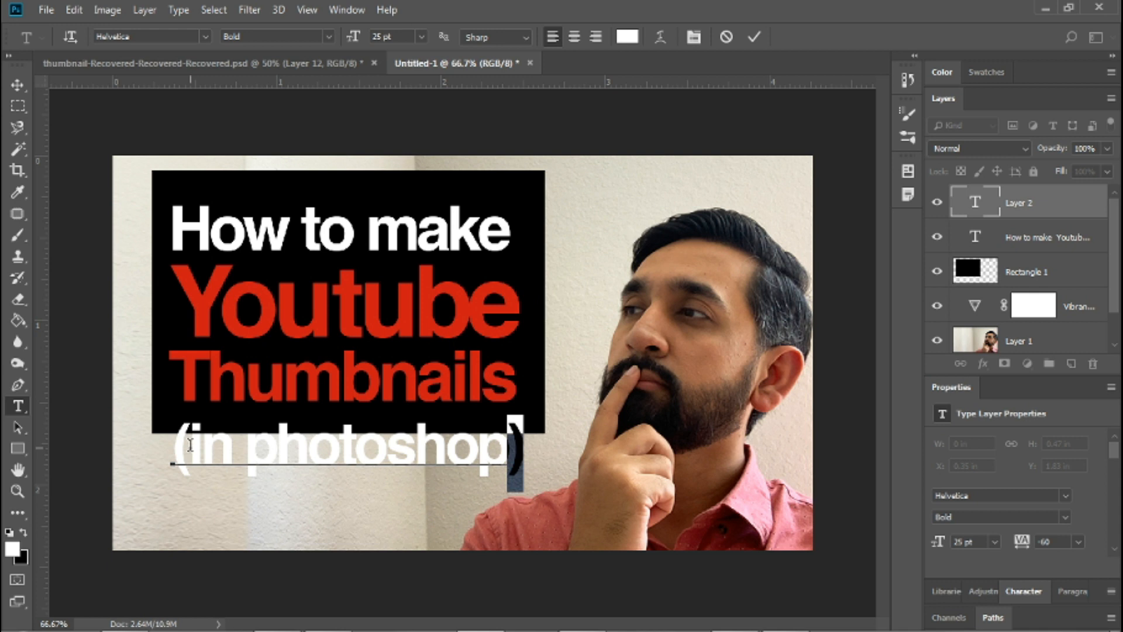
key("shift+Left")
key("shift+Left")
key("shift+Left")
key("shift+Left")
key("shift+Left")
key("shift+Left")
key("shift+Left")
key("shift+Left")
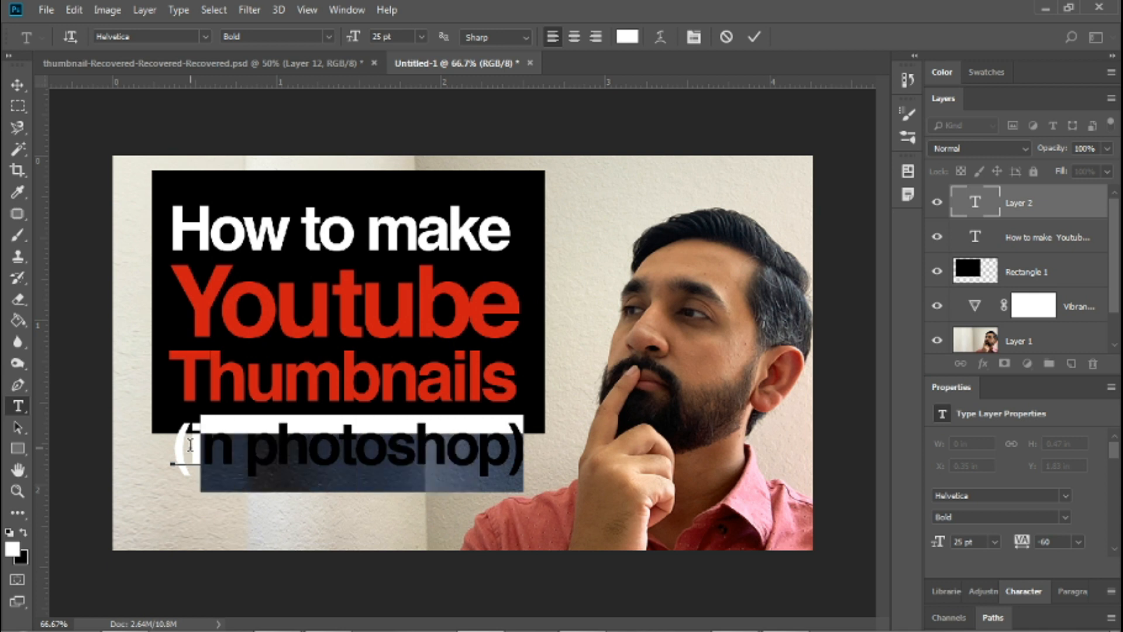
left_click(23, 534)
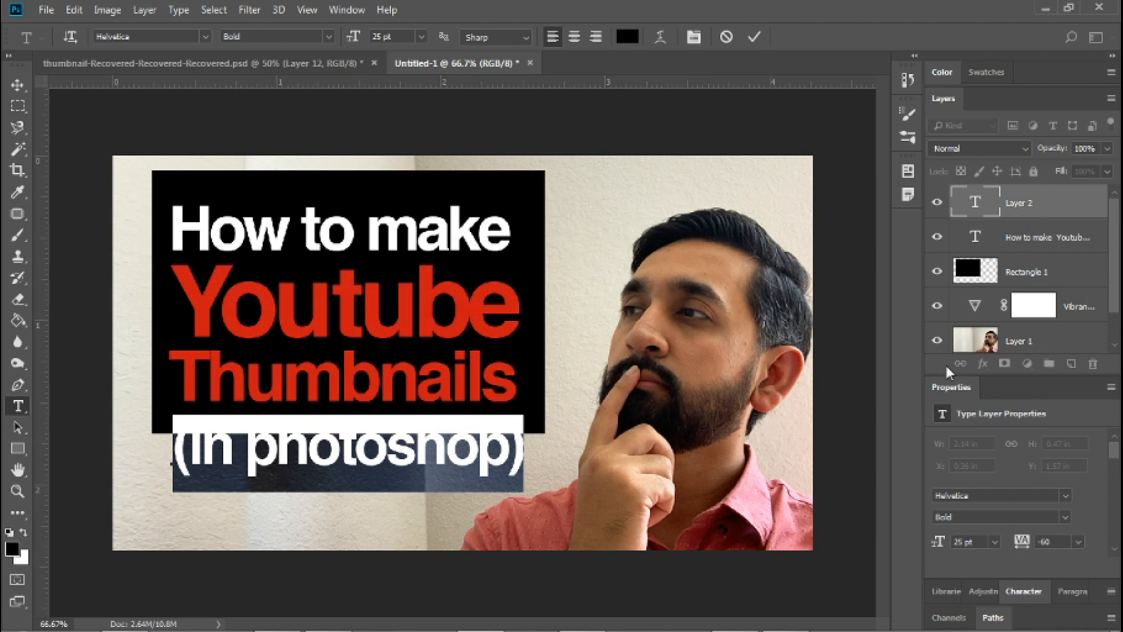
Set the "(in photoshop)" font size to 17 pt and move the text slightly down and right beneath the black rectangle.
key("ctrl+t")
left_click(950, 461)
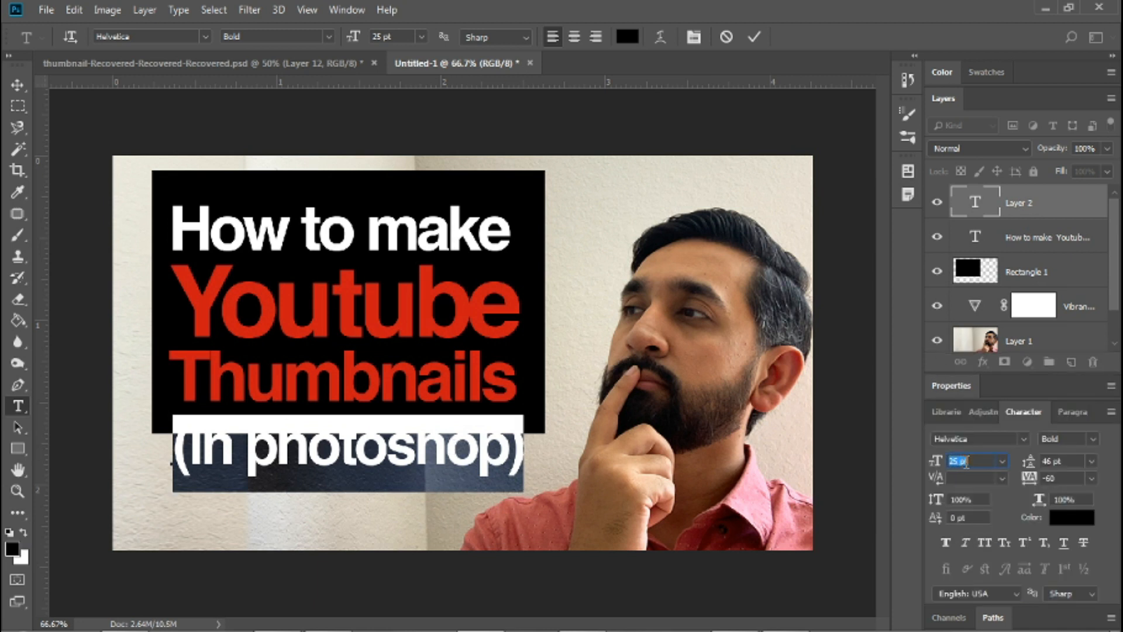
double_click(967, 462)
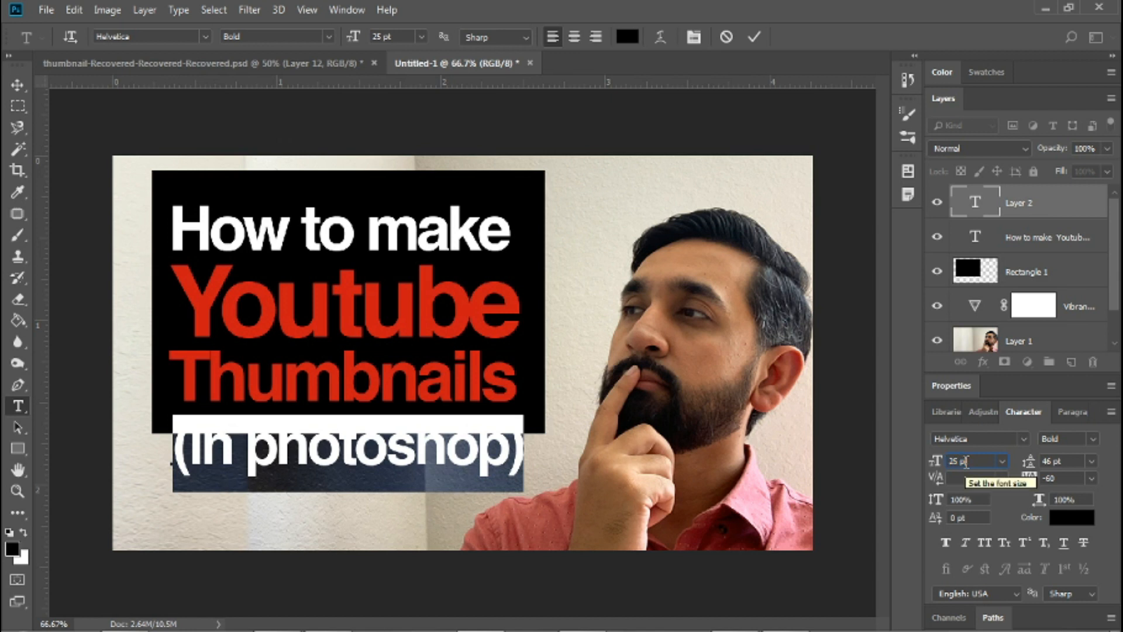
key("Down")
key("Down")
key("Down")
key("Down")
key("Down")
key("Down")
key("Down")
key("Down")
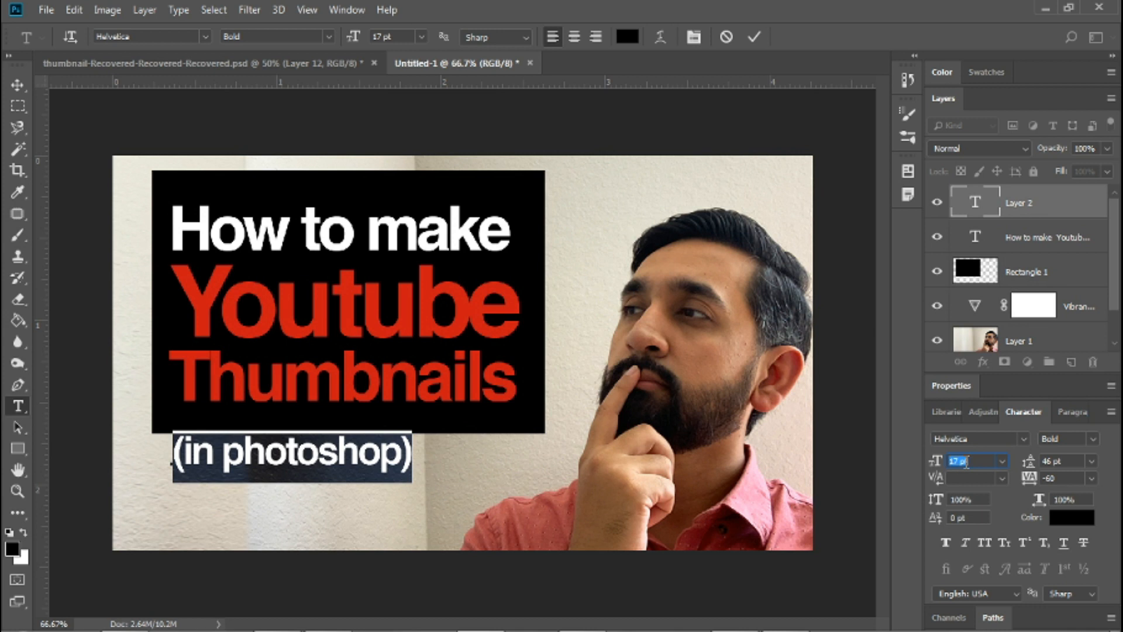
key("Down")
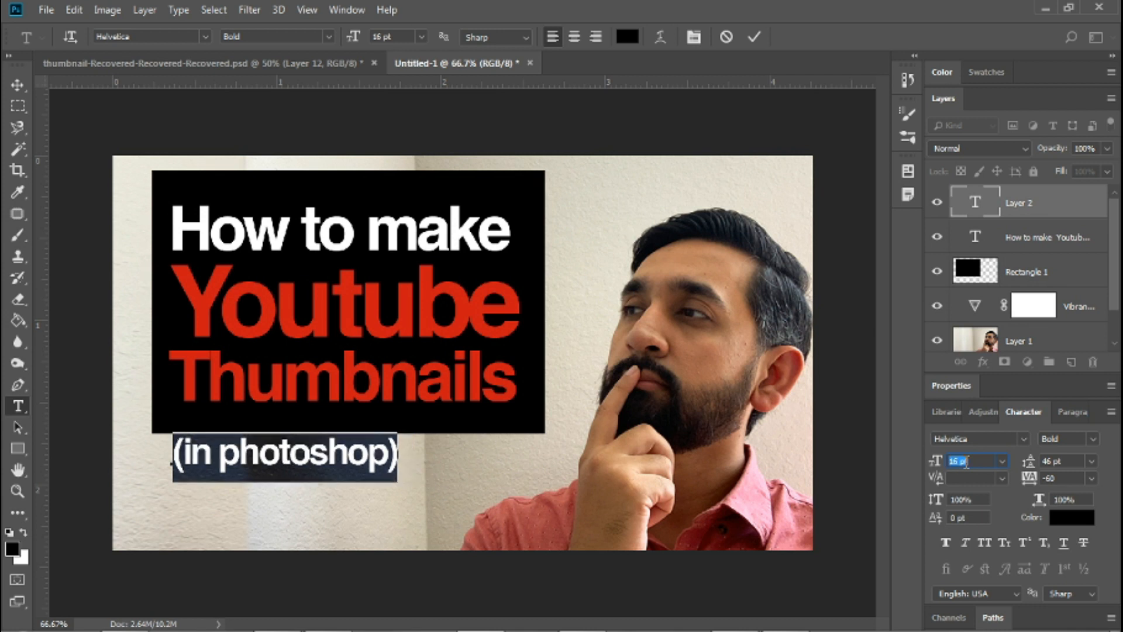
key("Up")
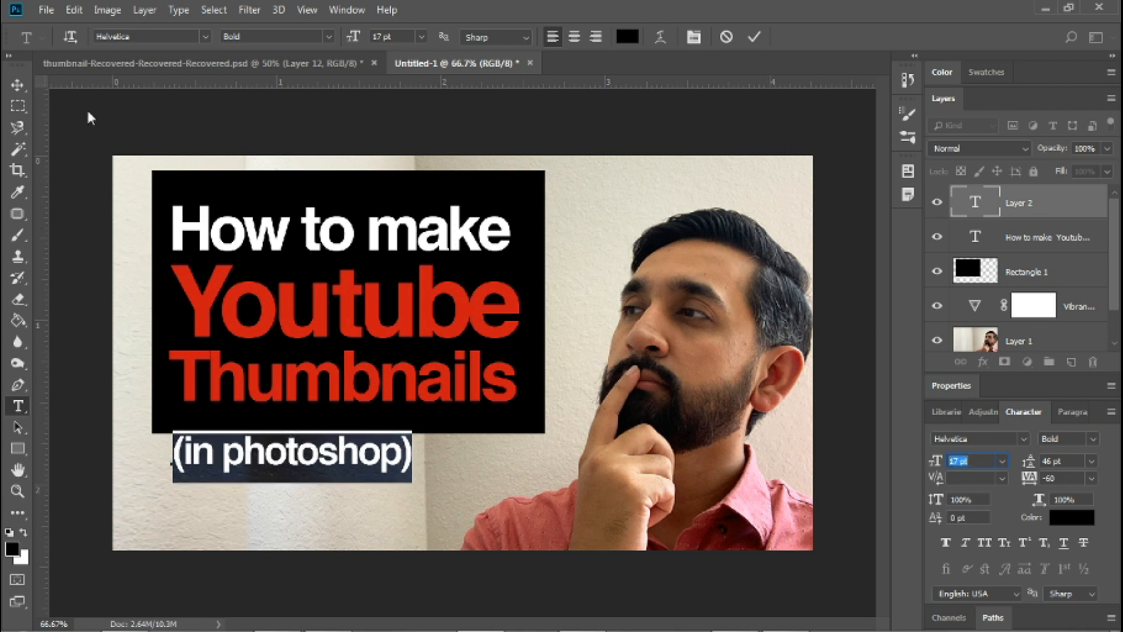
left_click(17, 85)
left_click_drag(290, 458, 343, 467)
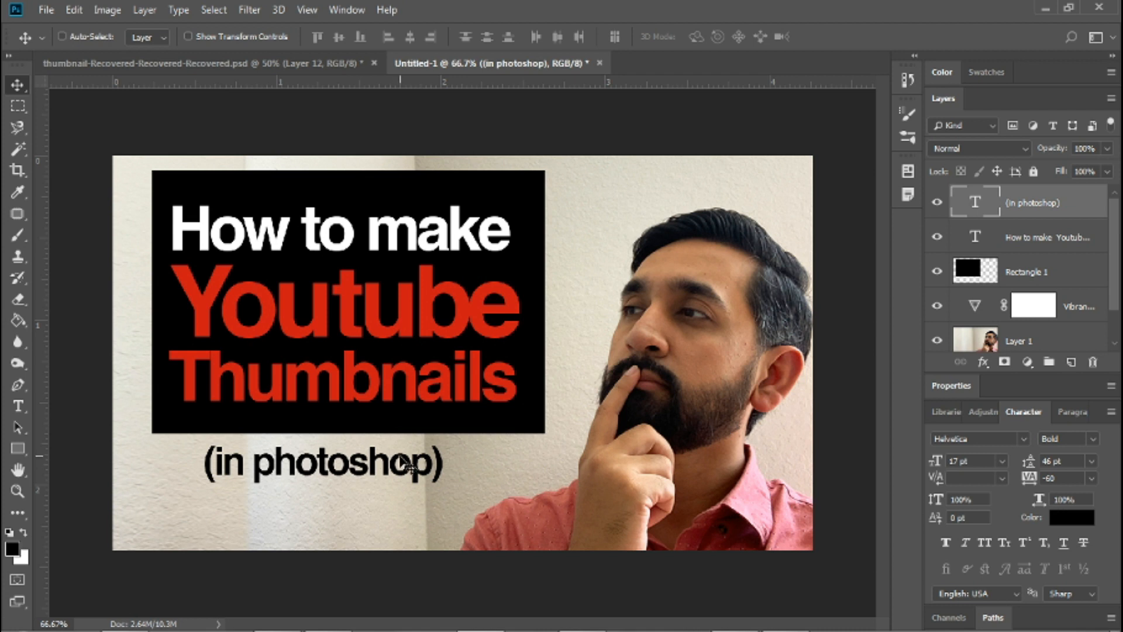
Select the whole "(in photoshop)" text and try other fonts on it, stopping at Kaushan Script.
key("t")
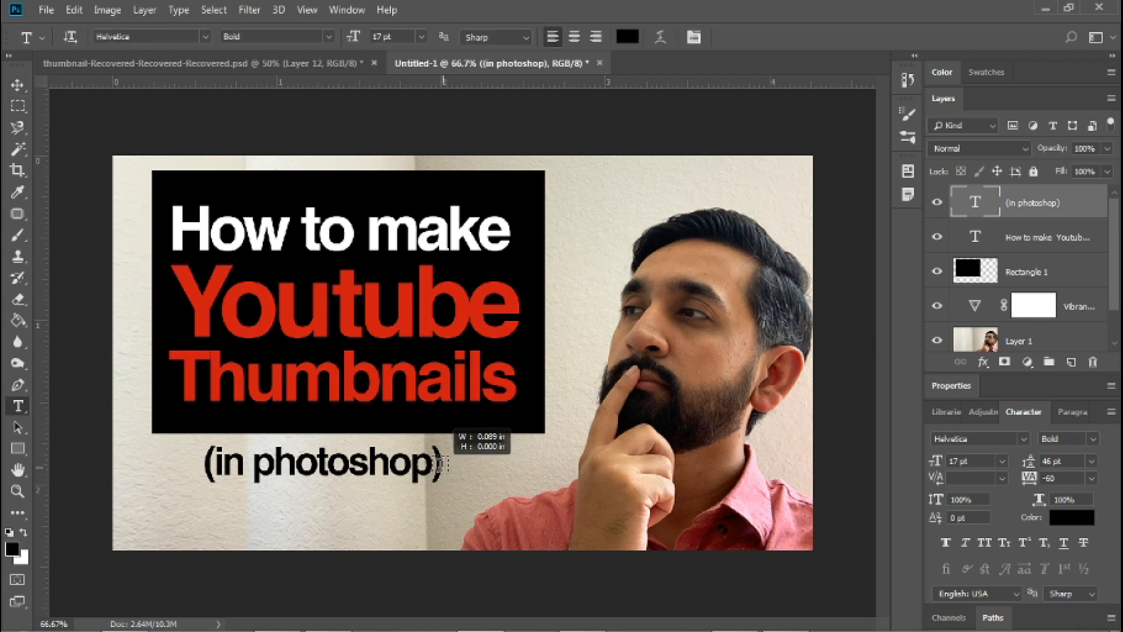
left_click(273, 464)
key("Escape")
triple_click(291, 460)
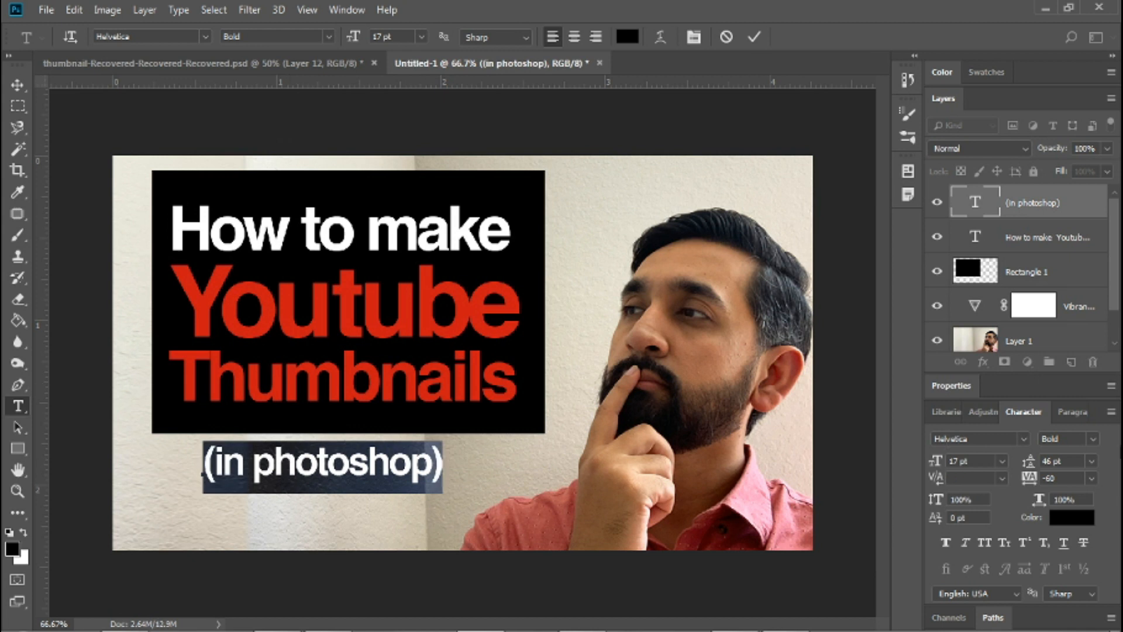
left_click(1009, 438)
key("Down")
key("Down")
key("Down")
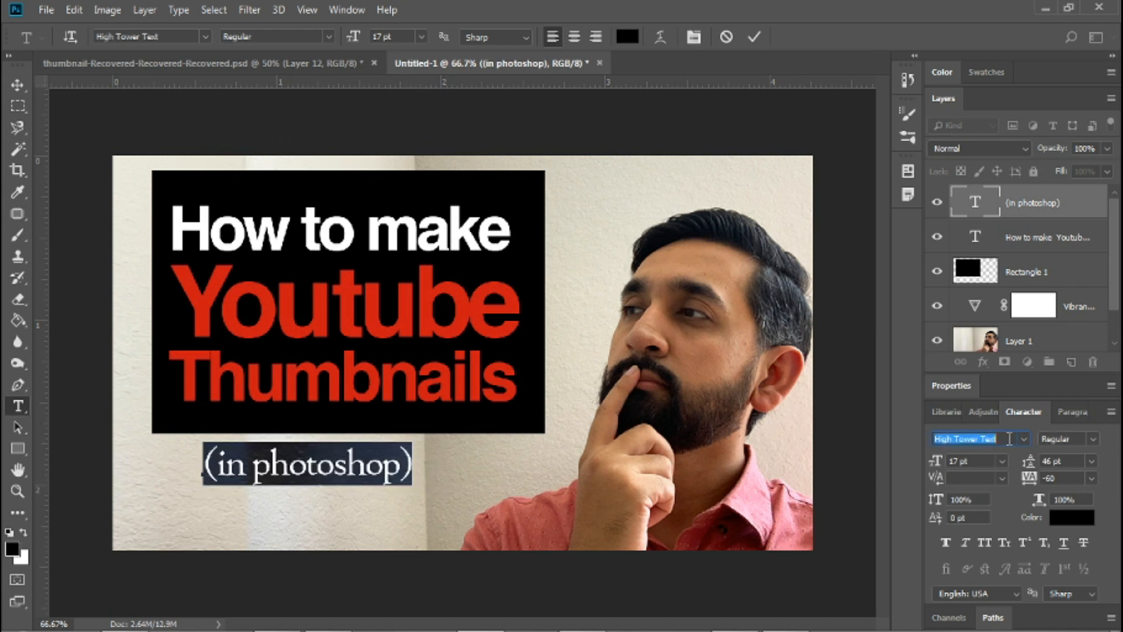
key("Down")
key("Down")
key("Down")
key("Down")
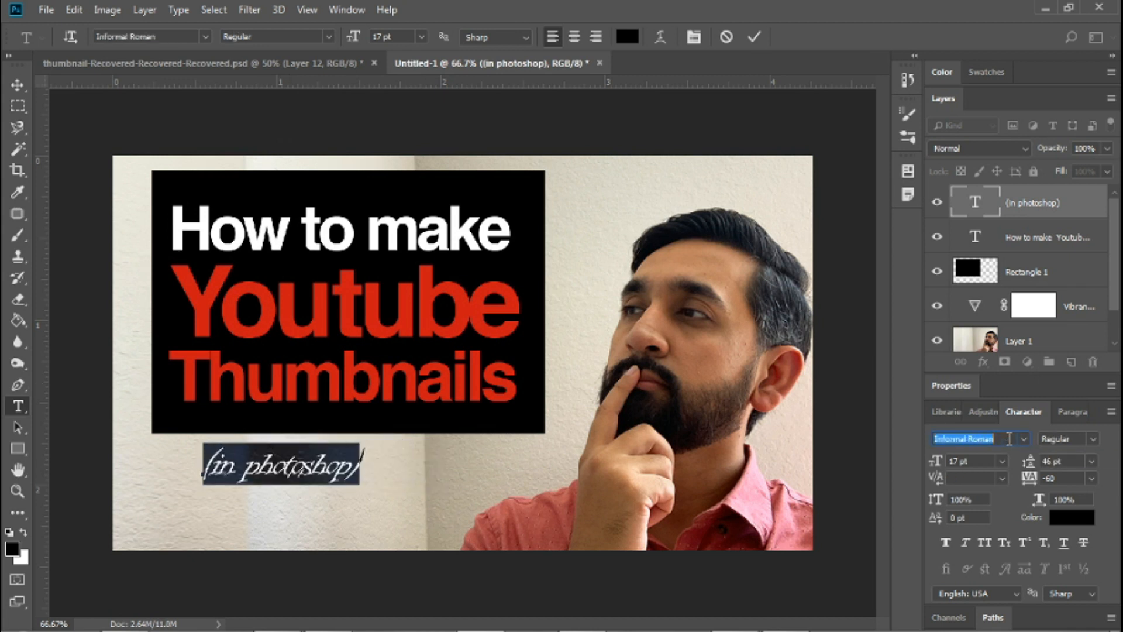
key("Down")
key("Down")
key("Down")
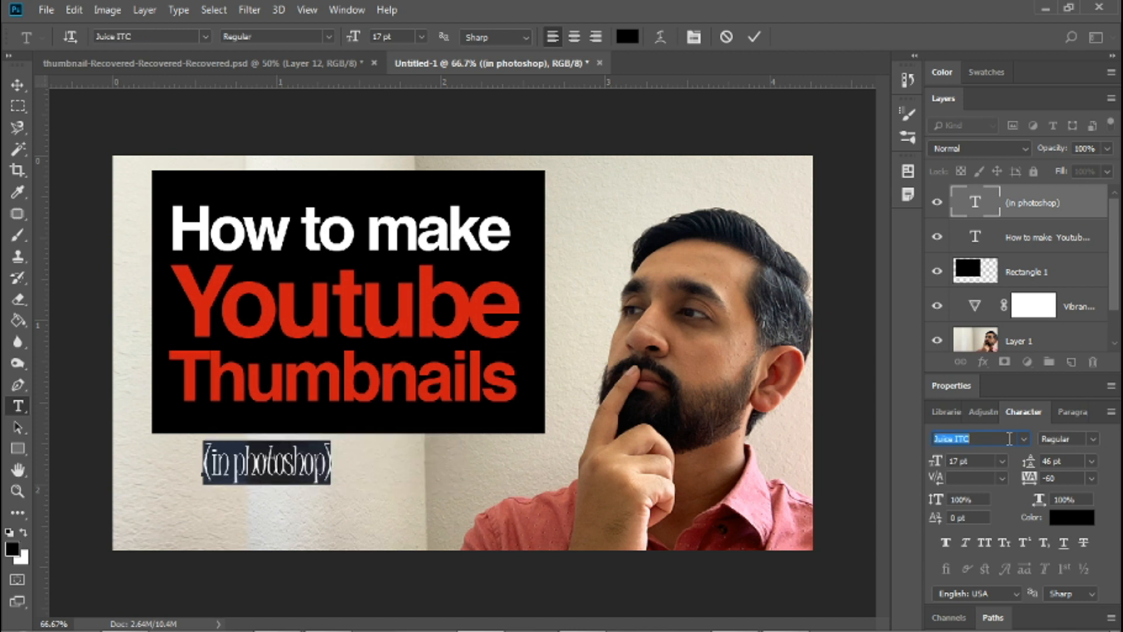
key("Up")
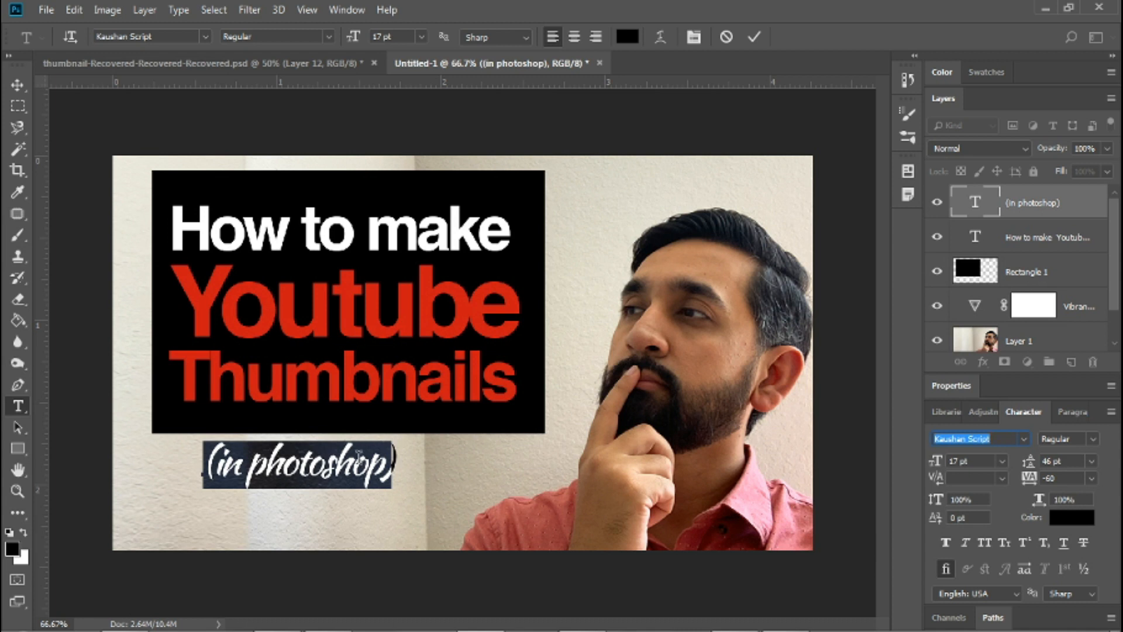
left_click(358, 453)
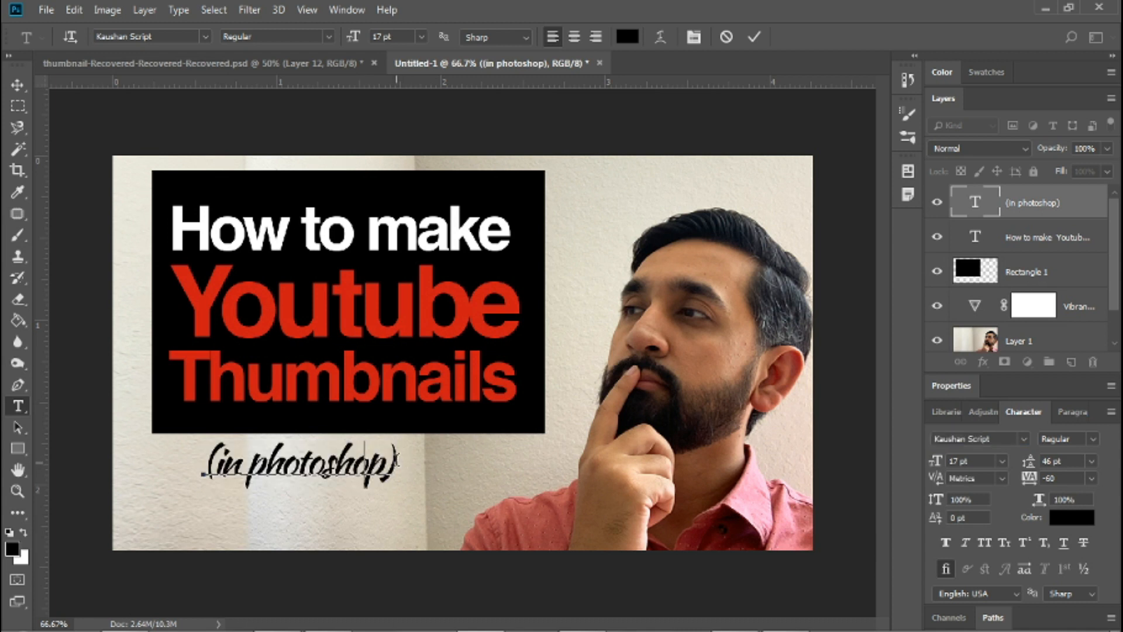
Select the whole "(in photoshop)" text again and set its font to Lemon/Milk light.
left_click_drag(397, 460, 185, 461)
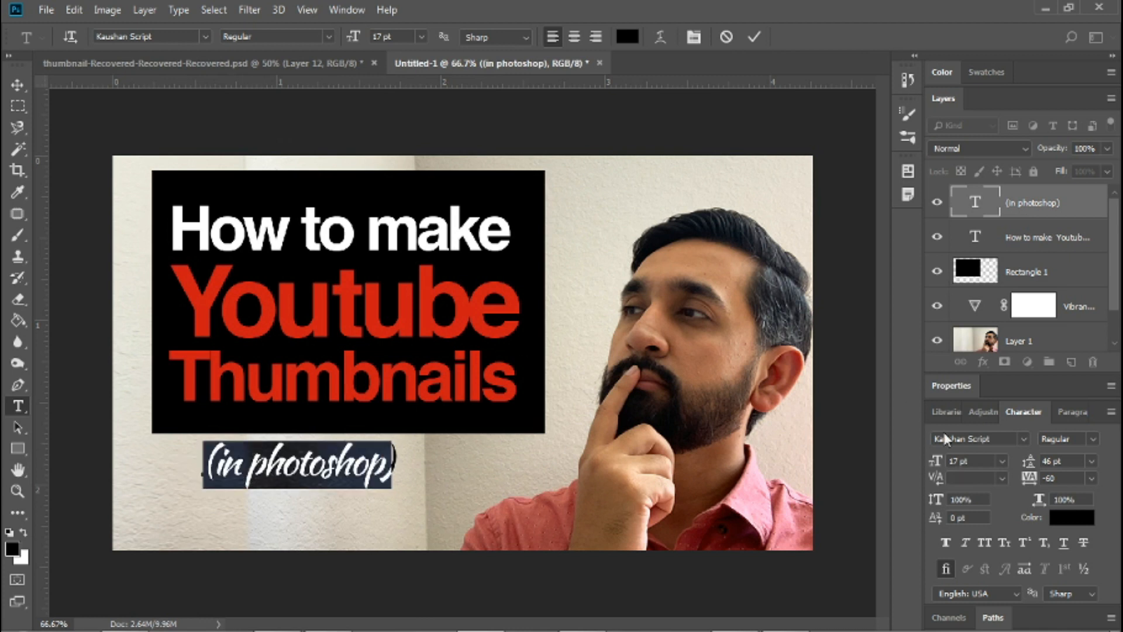
left_click(1004, 439)
key("Down")
key("Down")
key("Down")
key("Down")
key("Down")
key("Down")
key("Down")
key("Down")
key("Down")
key("Down")
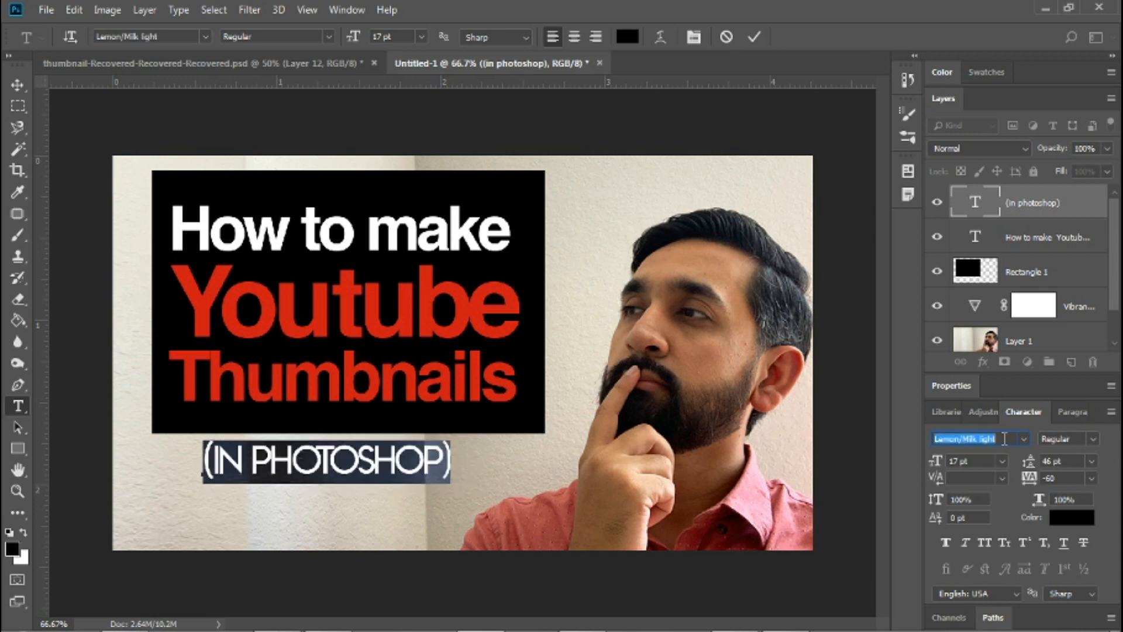
key("Down")
Set the "(in photoshop)" font size to 16 pt and move the text down and right beneath the black rectangle.
left_click(975, 461)
key("Down")
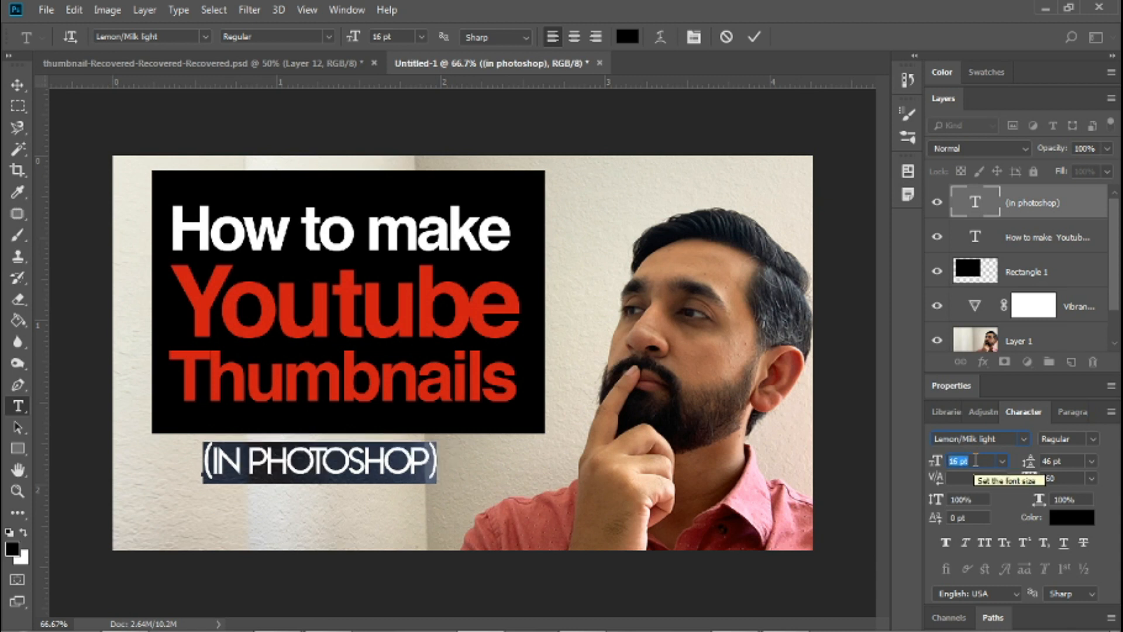
left_click(419, 461)
type("p")
key("BackSpace")
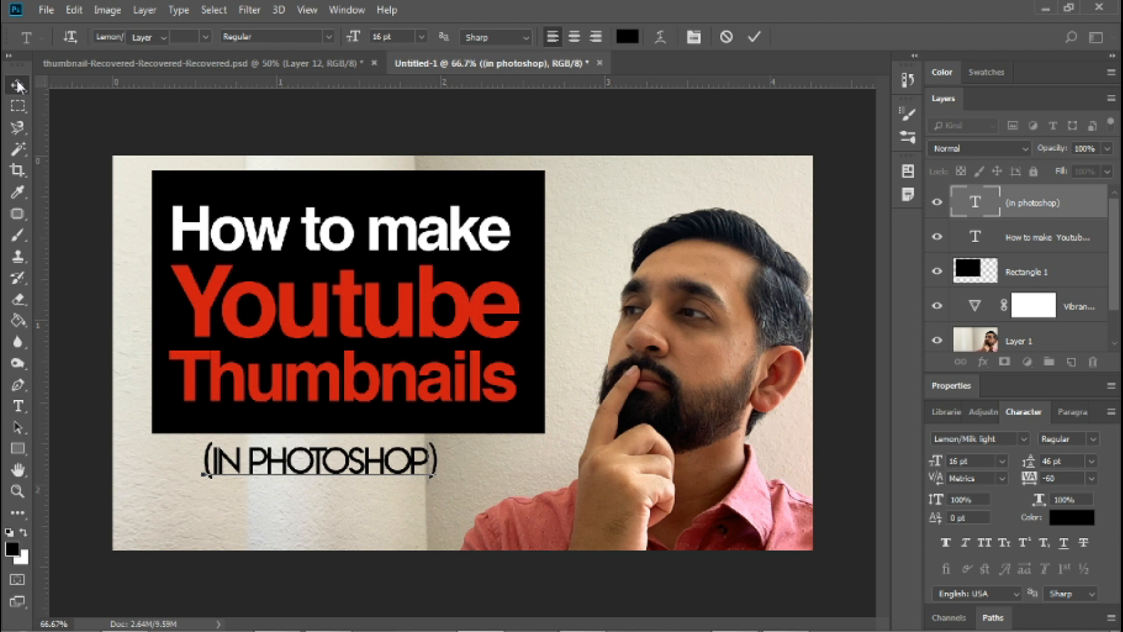
left_click(17, 85)
left_click_drag(351, 463, 422, 481)
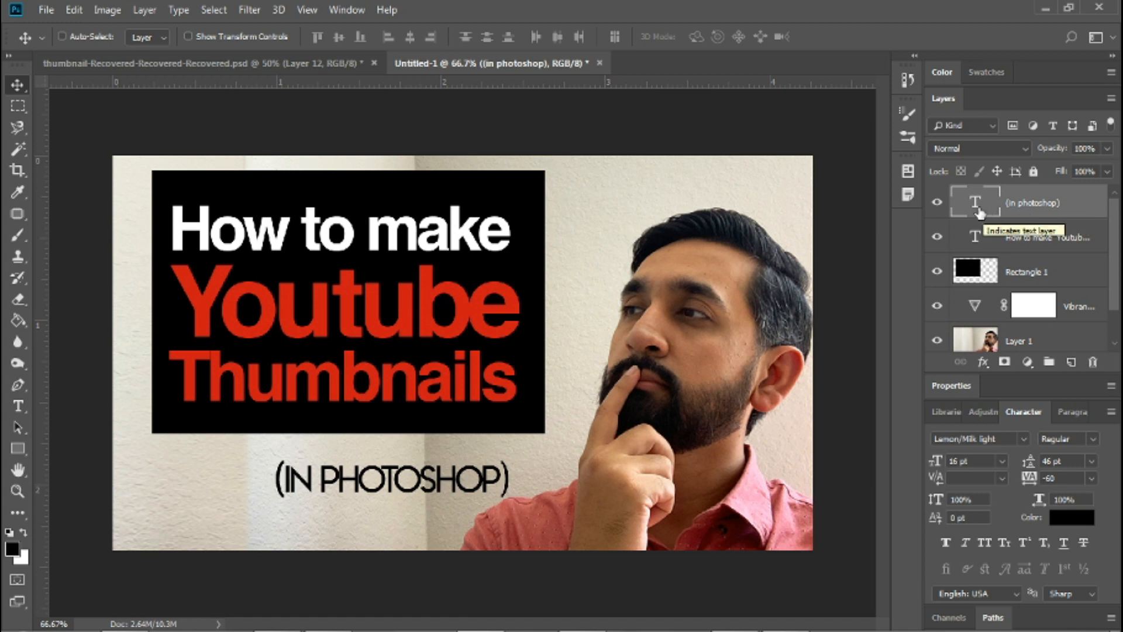
Hide the "(in photoshop)" layer and move the title and its black rectangle together slightly down.
left_click(936, 204)
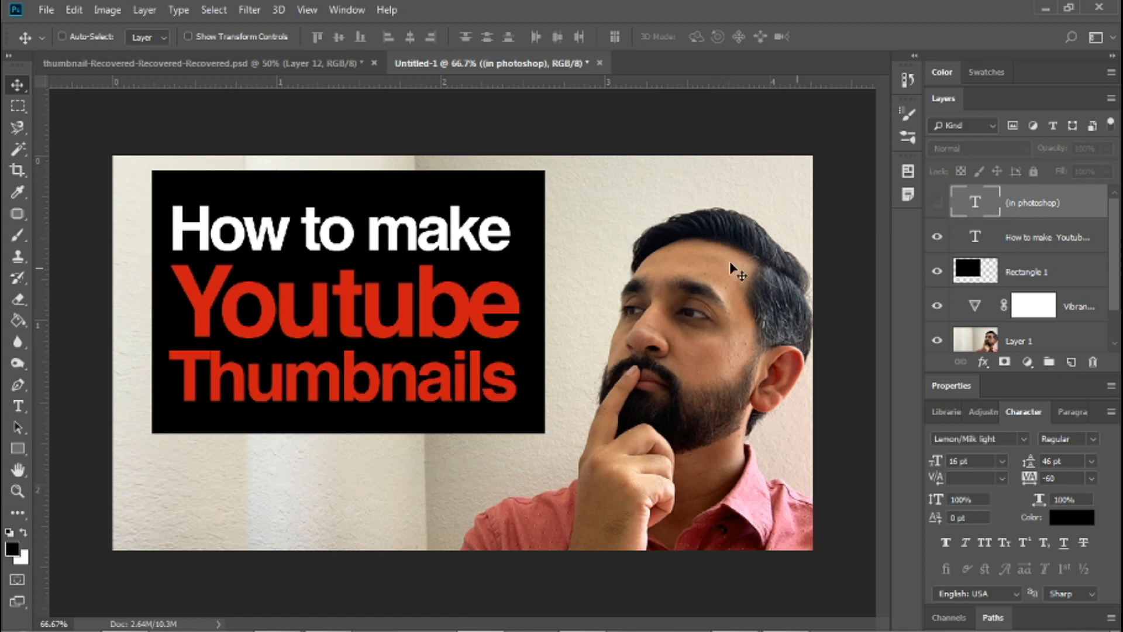
left_click(1039, 274)
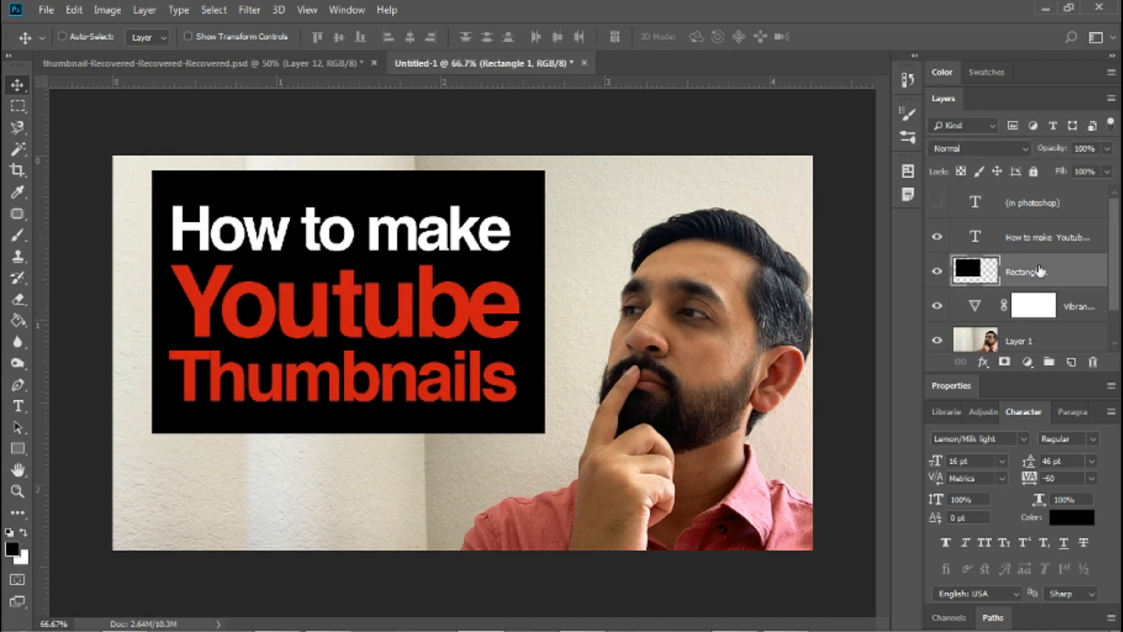
left_click(1044, 237, "shift")
left_click_drag(362, 294, 362, 330)
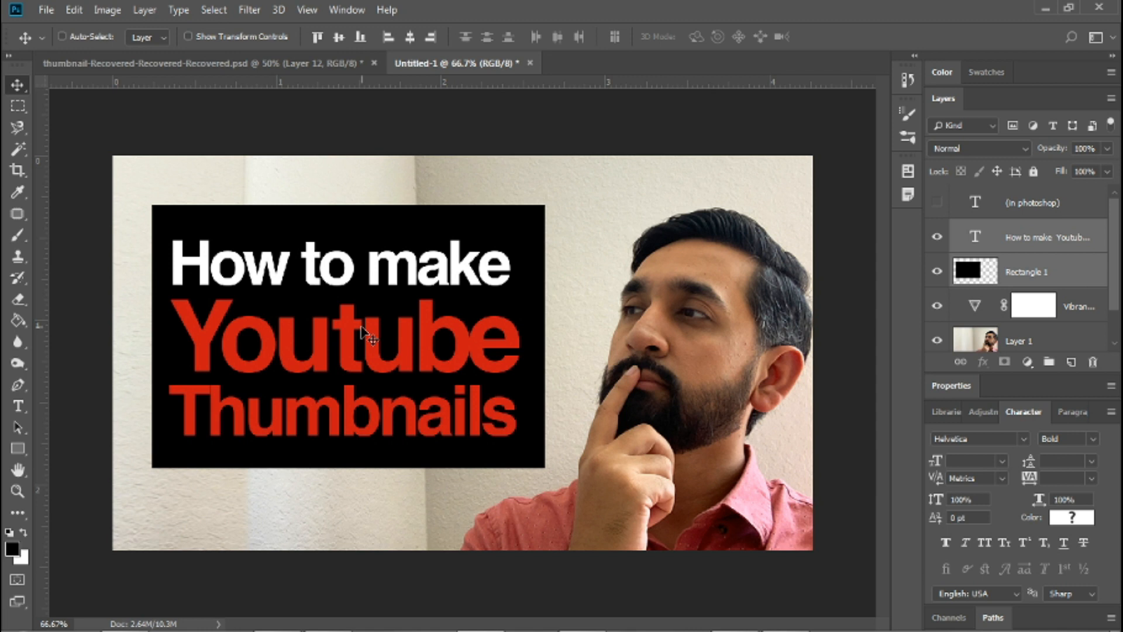